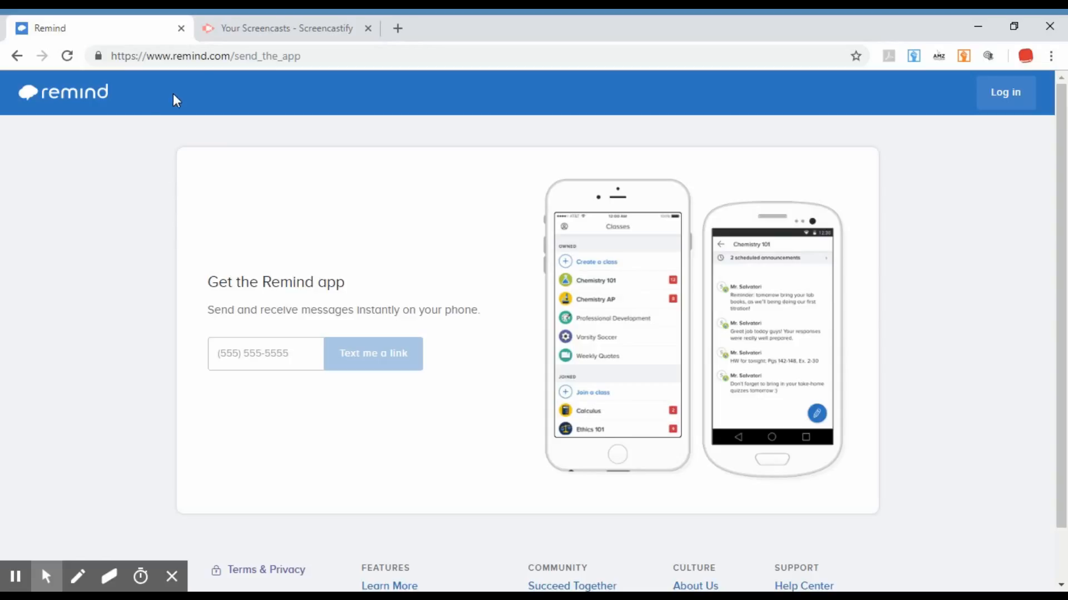
left_click(340, 57)
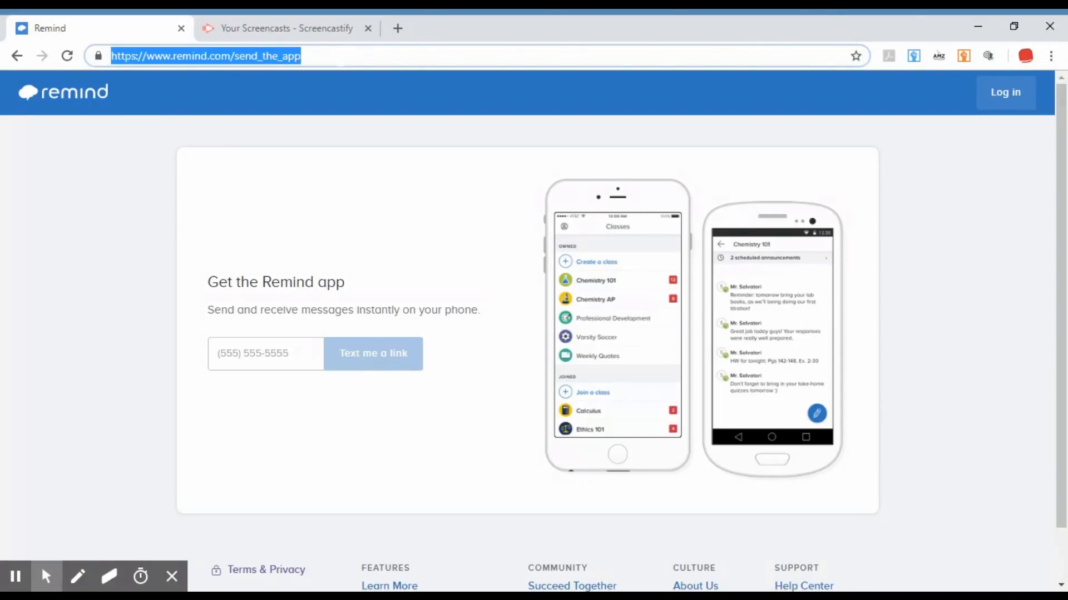
left_click(340, 58)
key("BackSpace")
key("BackSpace")
key("BackSpace")
key("BackSpace")
key("BackSpace")
key("BackSpace")
key("BackSpace")
key("BackSpace")
key("BackSpace")
key("BackSpace")
key("BackSpace")
key("BackSpace")
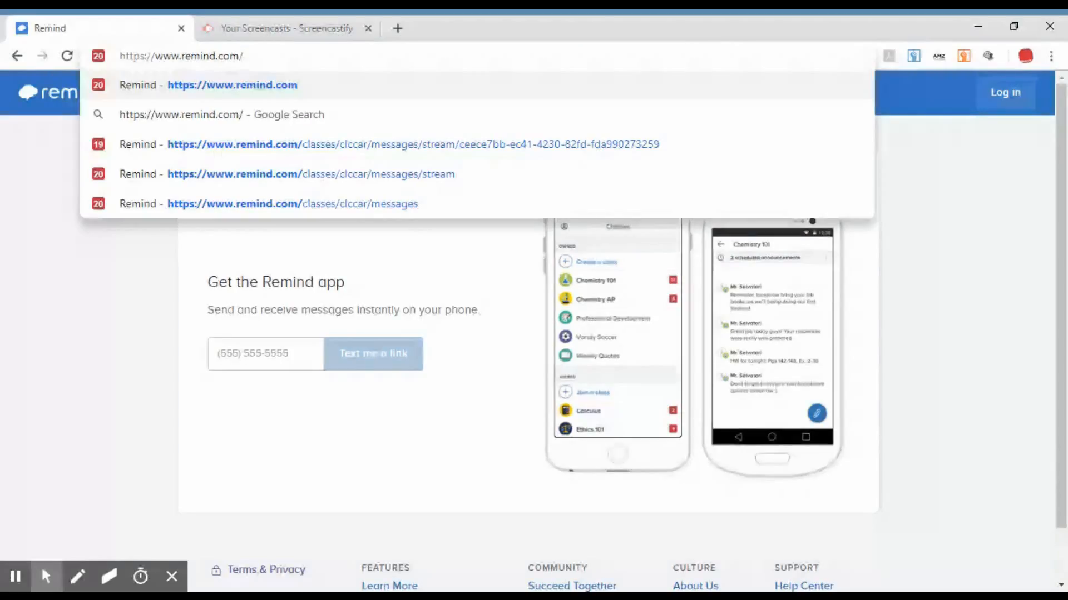
left_click(171, 268)
left_click(218, 61)
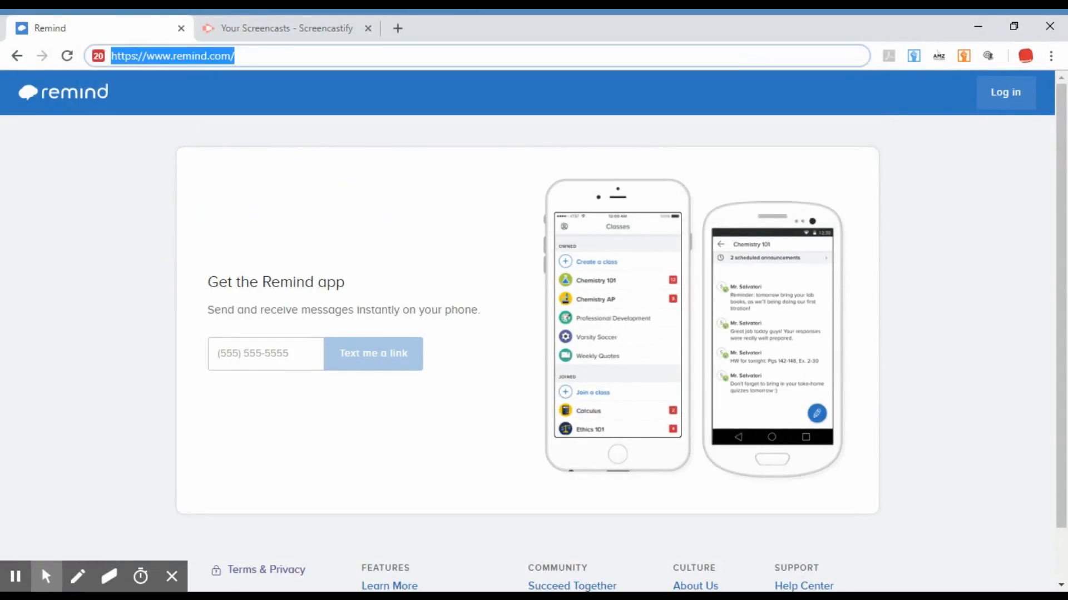
key("Return")
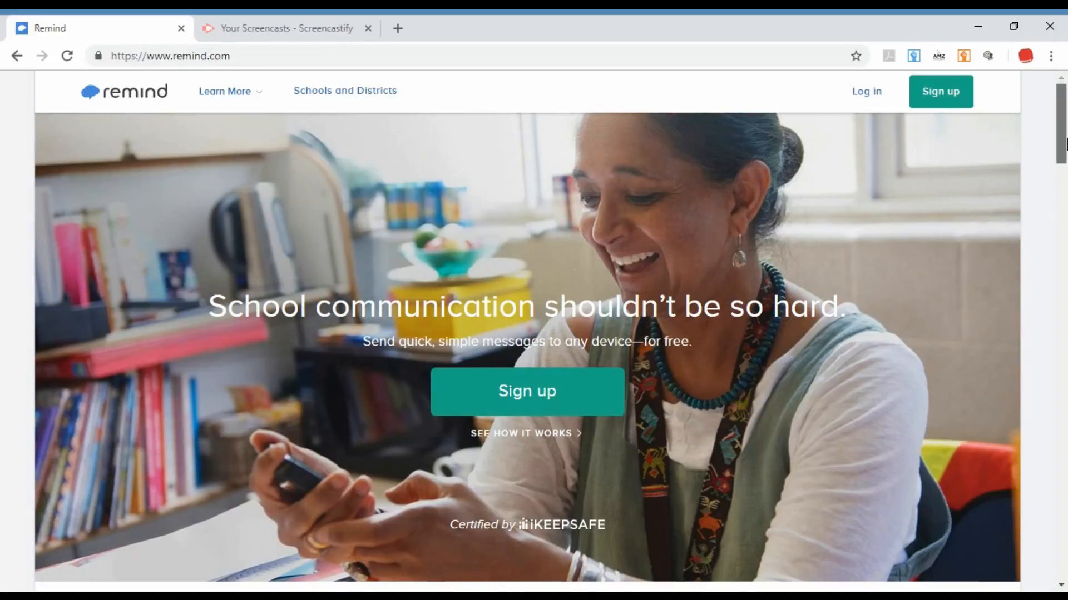
mouse_move(1063, 144)
left_mouse_down()
mouse_move(1063, 564)
mouse_move(1063, 144)
left_mouse_up()
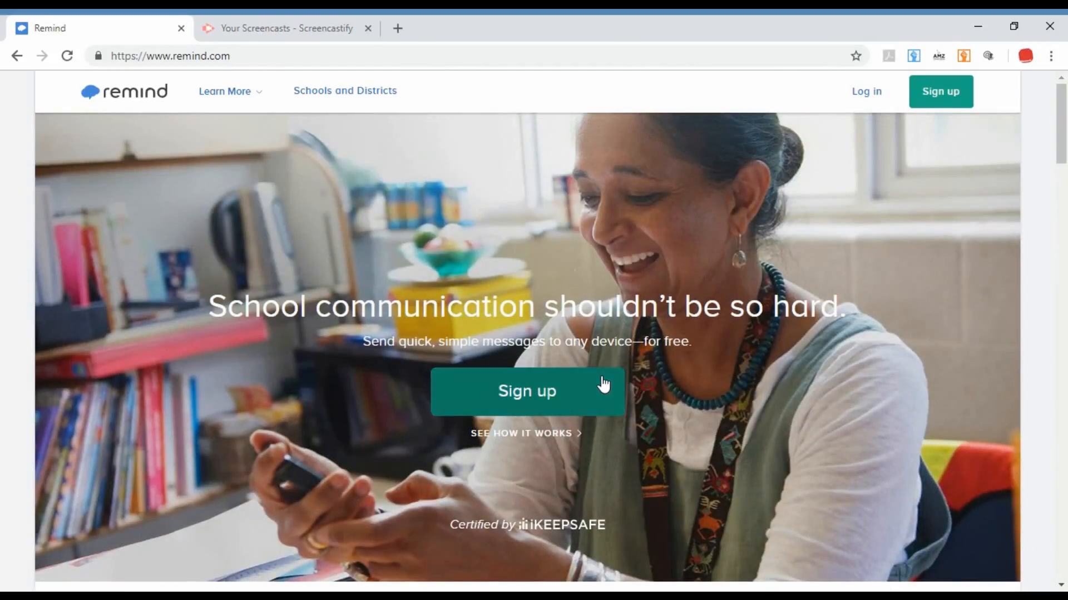
Open the sign-up form and try placeholder text in the email or phone number field, clearing it again.
left_click(543, 406)
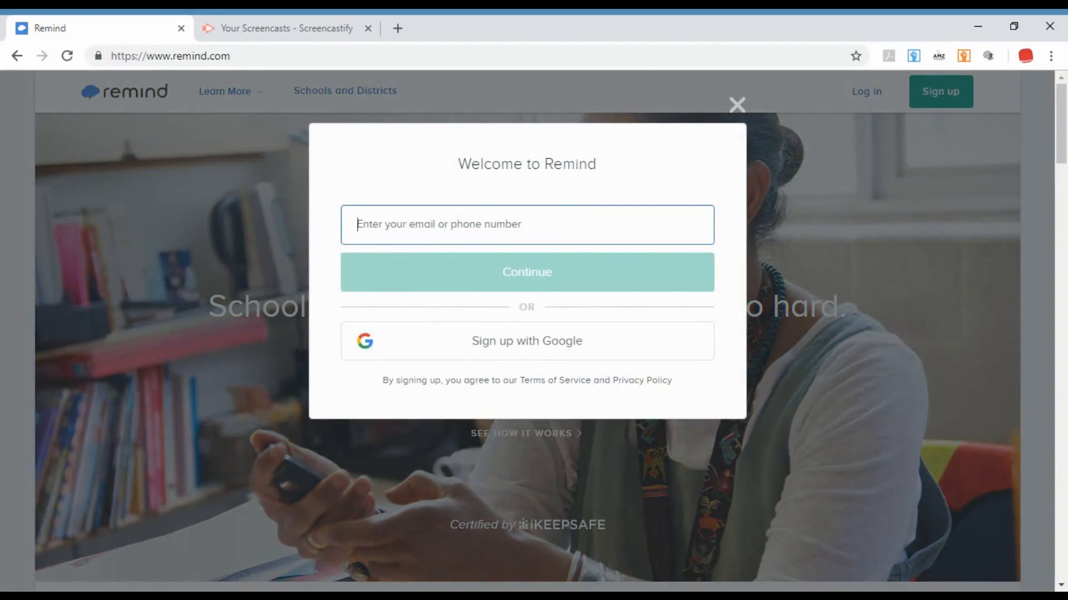
type("alkdjdi")
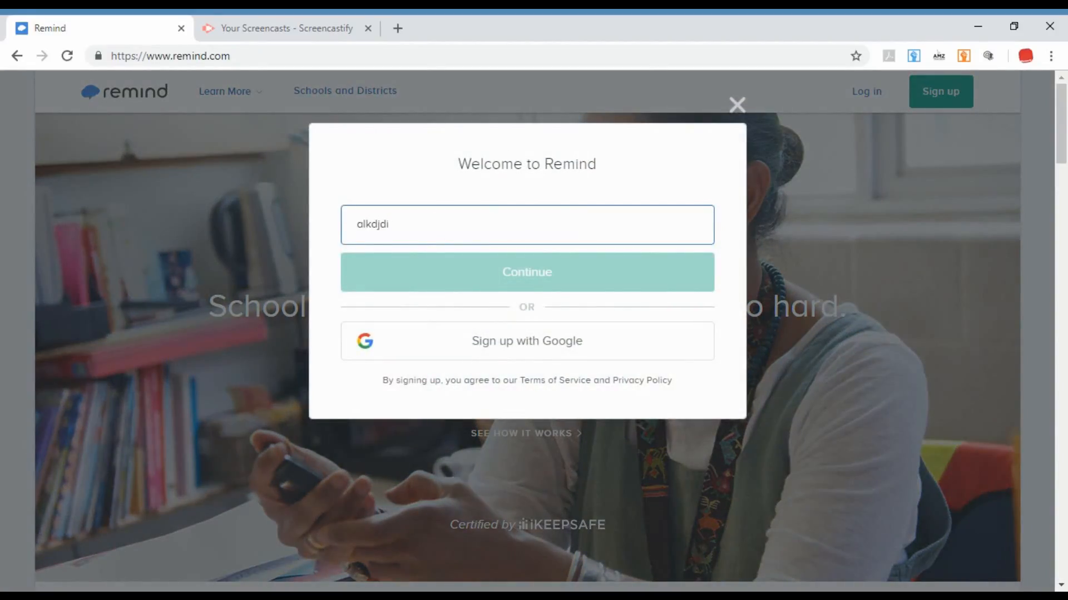
key("BackSpace")
key("BackSpace")
key("BackSpace")
key("BackSpace")
key("BackSpace")
key("BackSpace")
key("BackSpace")
type("@")
key("BackSpace")
type("@")
key("BackSpace")
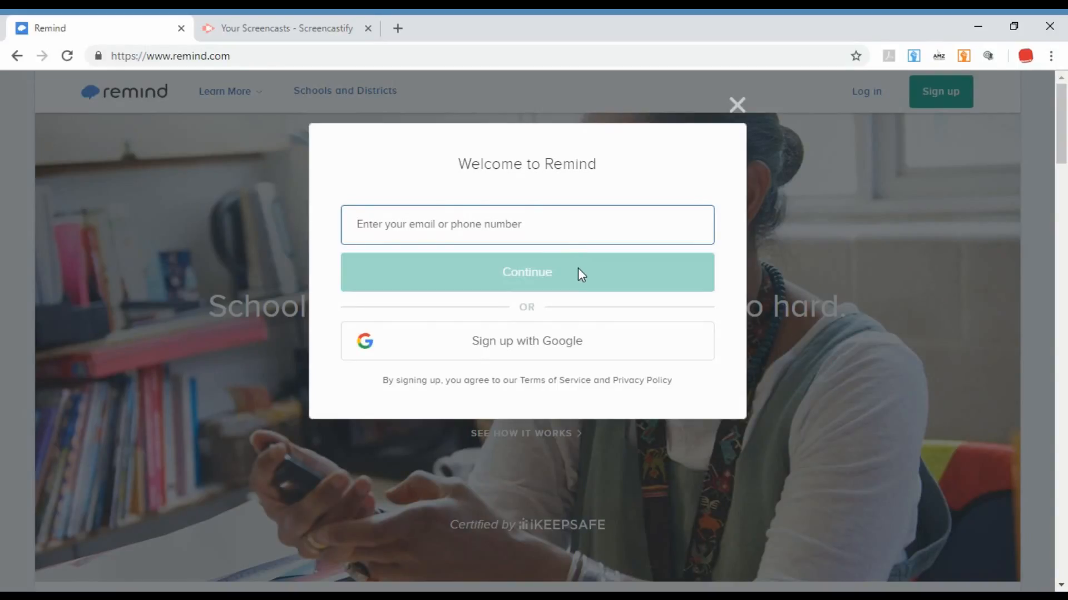
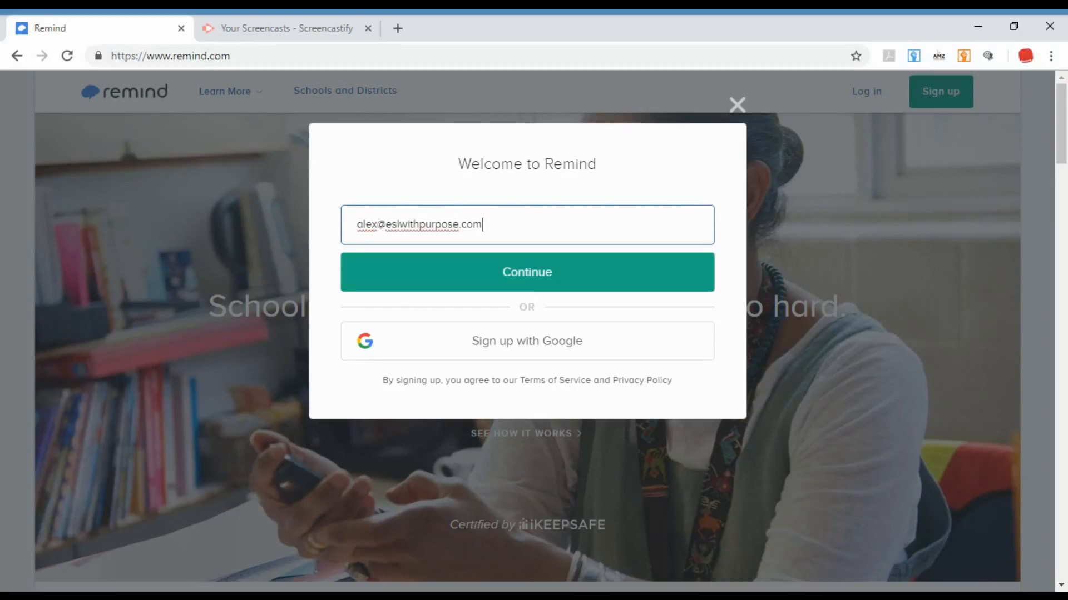
Enter the account e-mail address in the sign-up form and continue to the name and password fields.
left_click(603, 281)
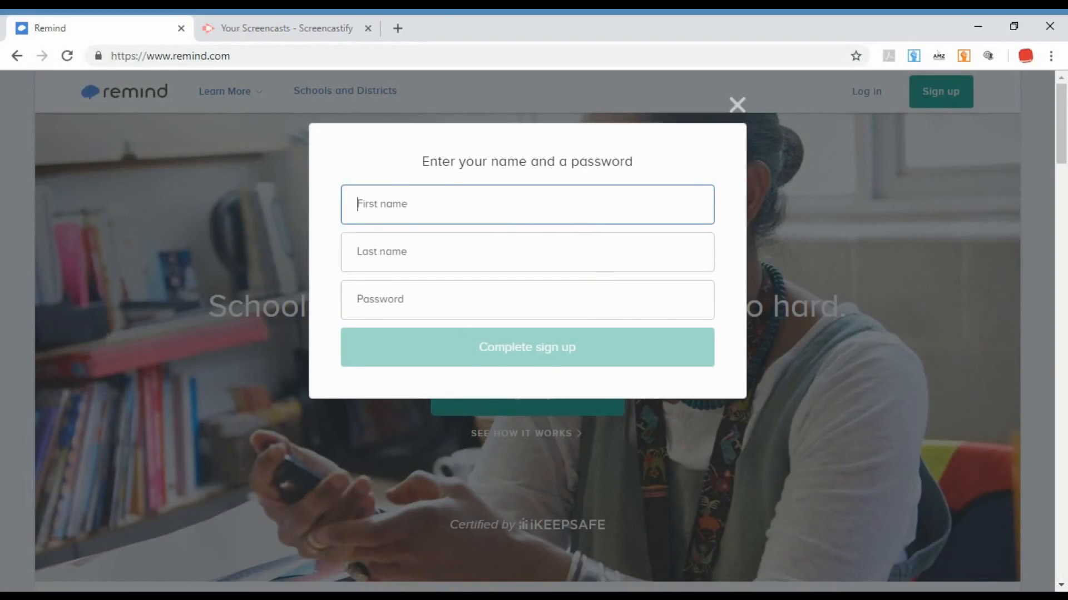
Step through the empty name fields and close the sign-up form without completing it.
key("Tab")
key("shift+Tab")
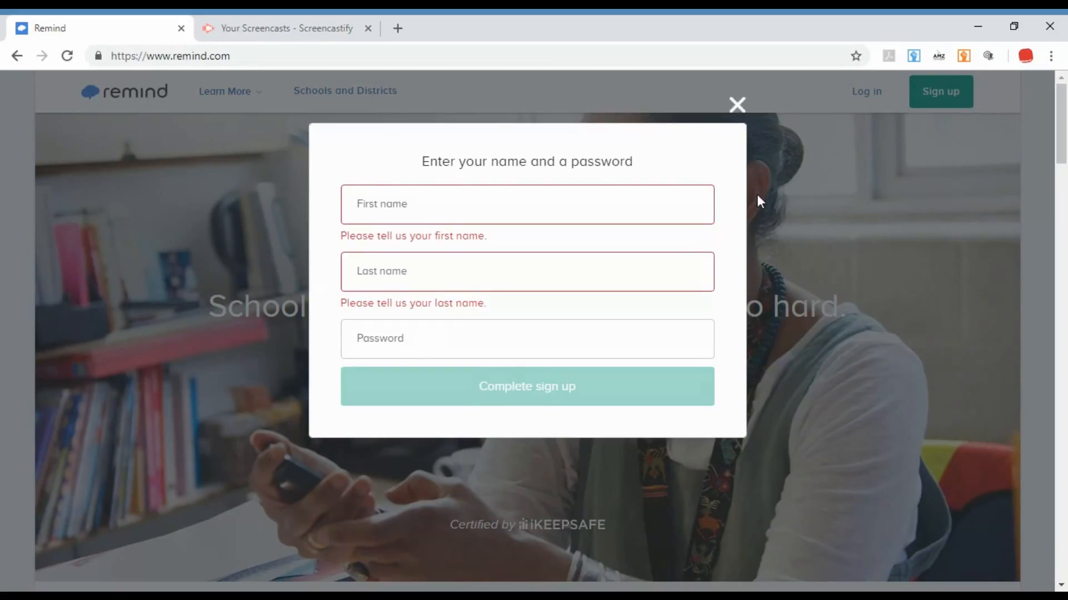
left_click(739, 107)
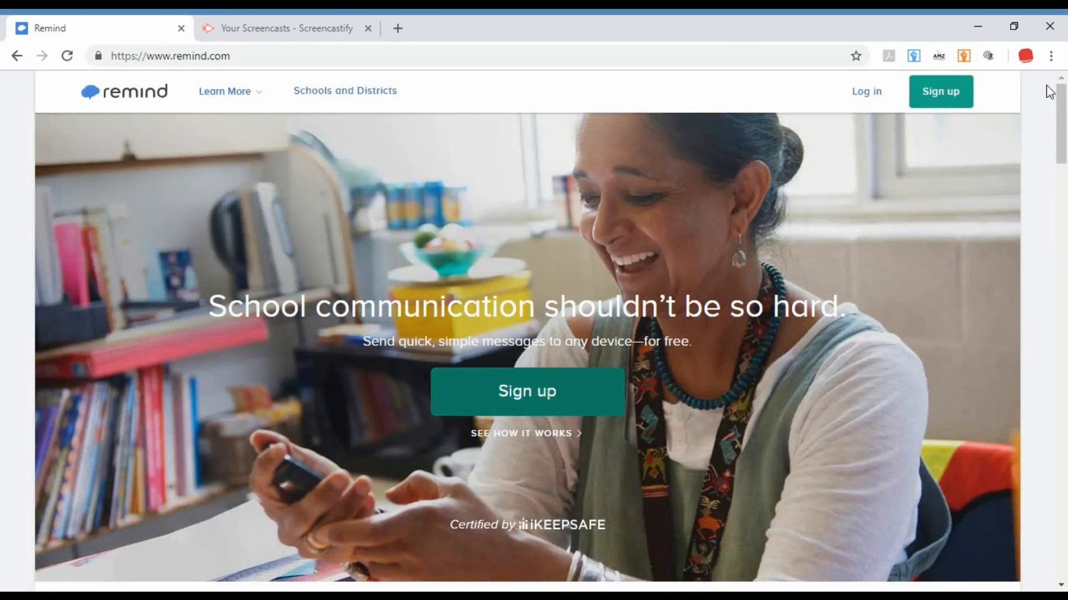
Log in to the existing Remind account with its e-mail address and password.
left_click(863, 95)
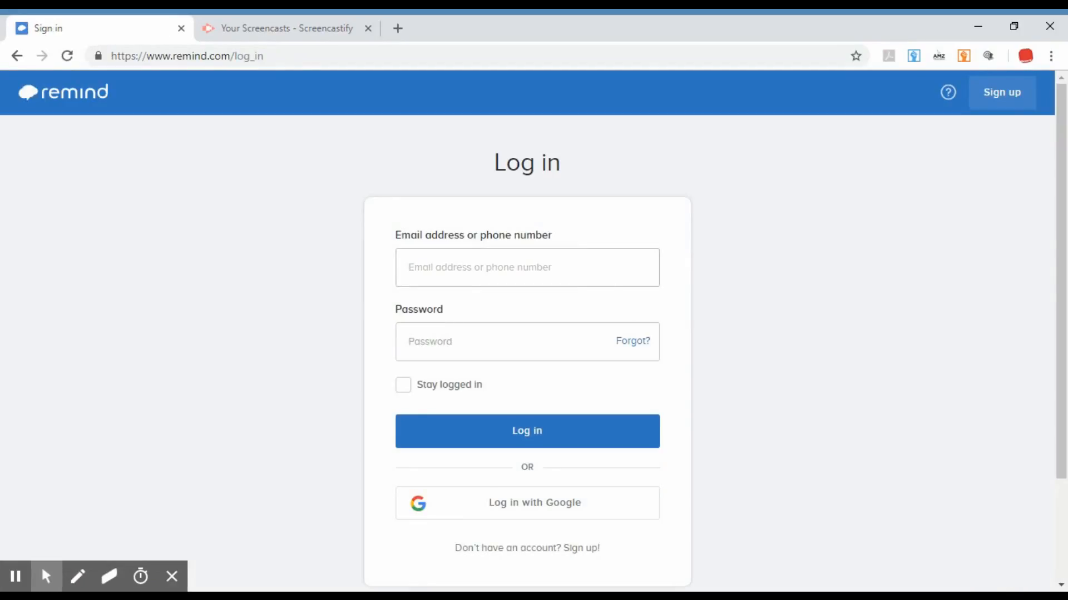
type("ale")
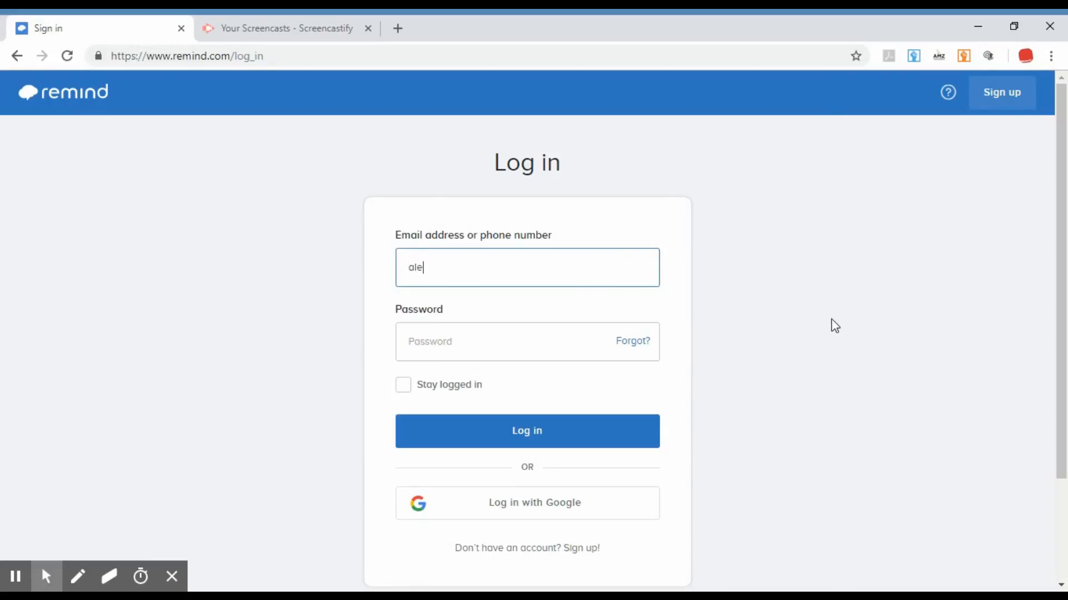
type("x")
left_click(561, 305)
left_click(550, 339)
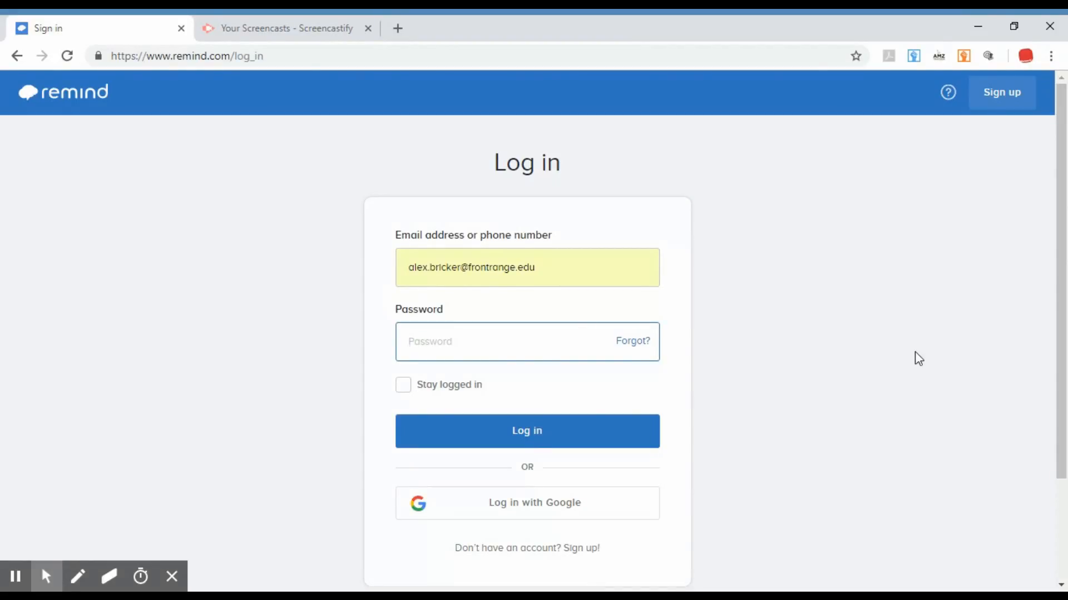
type("••")
left_click(550, 443)
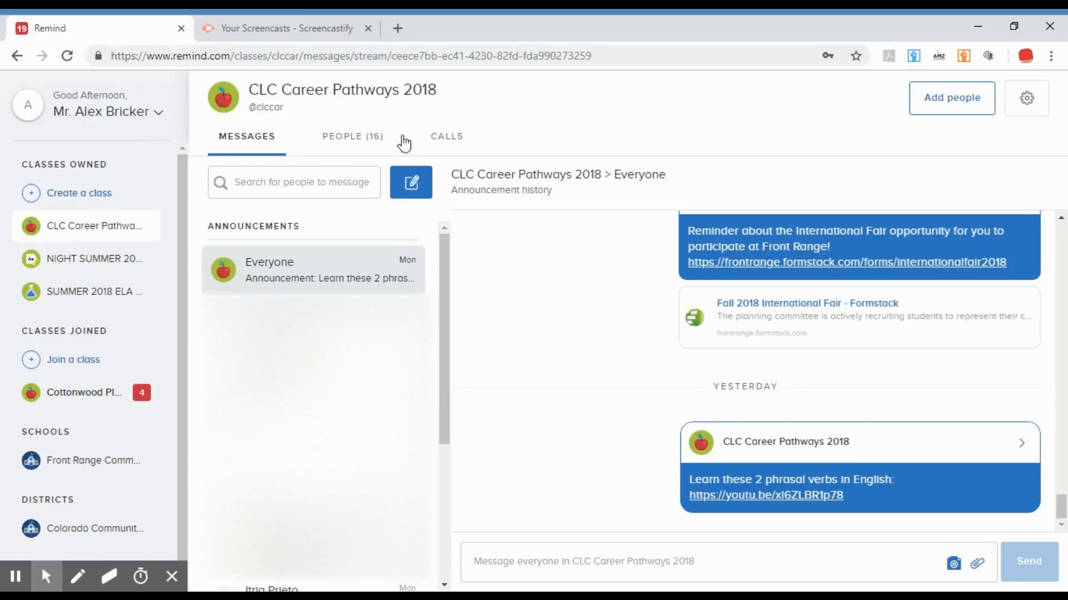
View the CLC Career Pathways 2018 class and the Front Range Community College school messages, returning to the class.
left_click(111, 228)
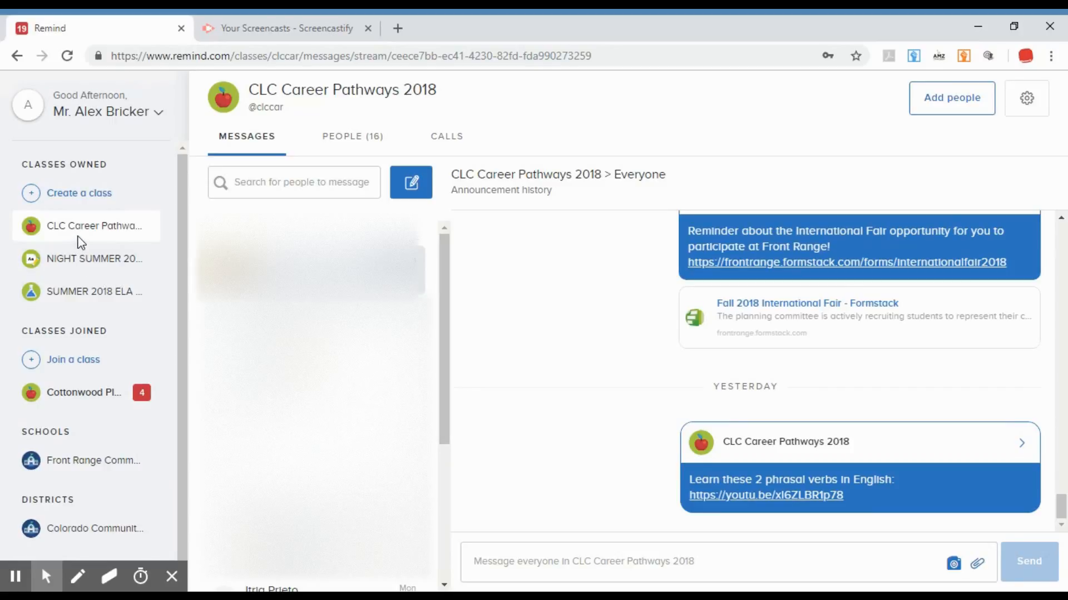
left_click(95, 464)
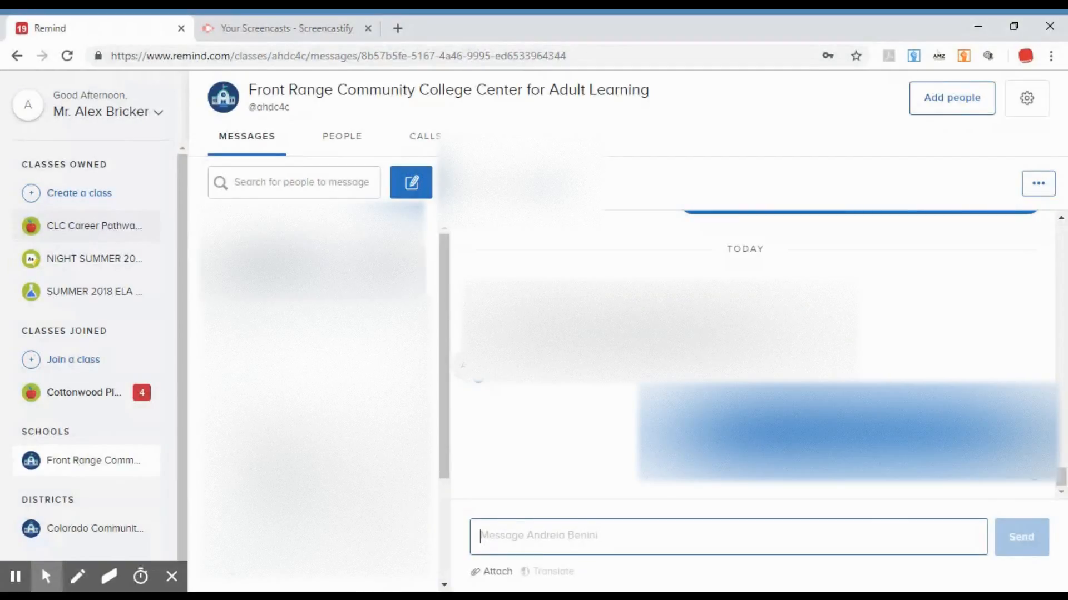
left_click(88, 229)
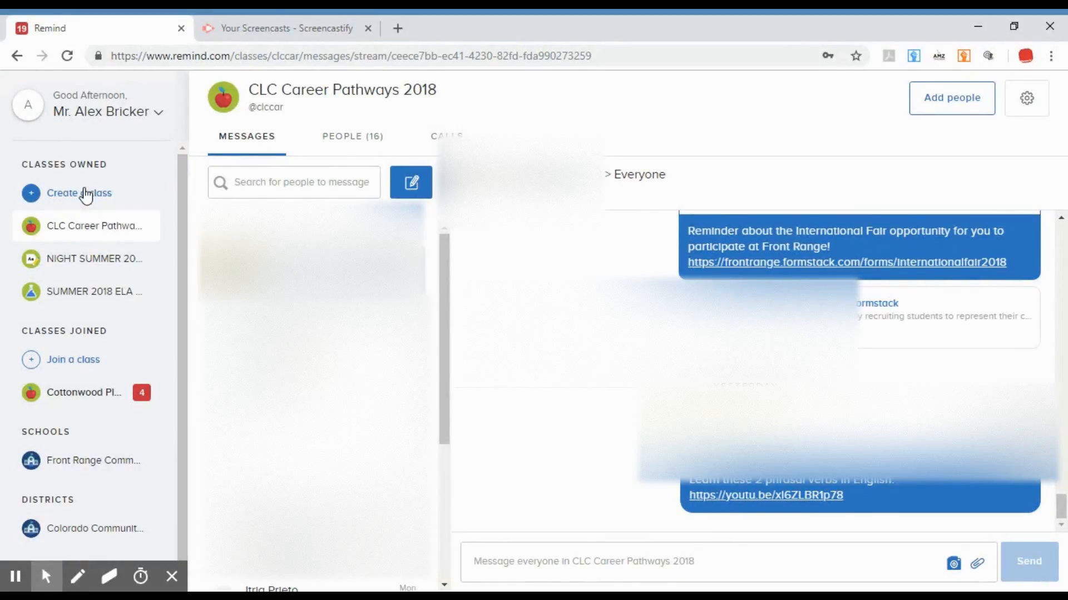
Start creating a new class and enter "Superbob Tea" as its class name.
left_click(65, 202)
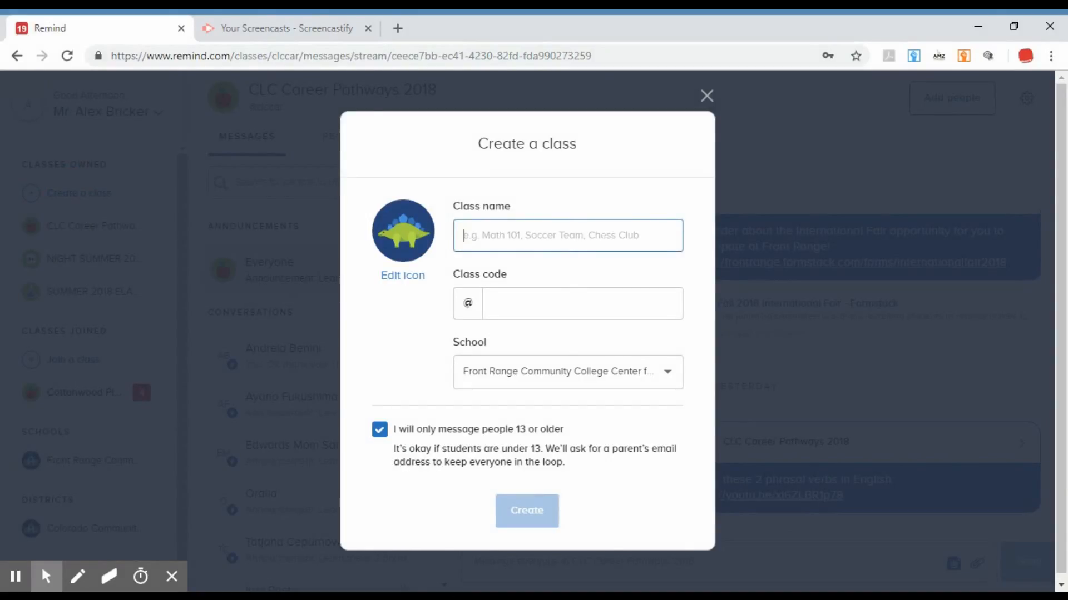
type("Super")
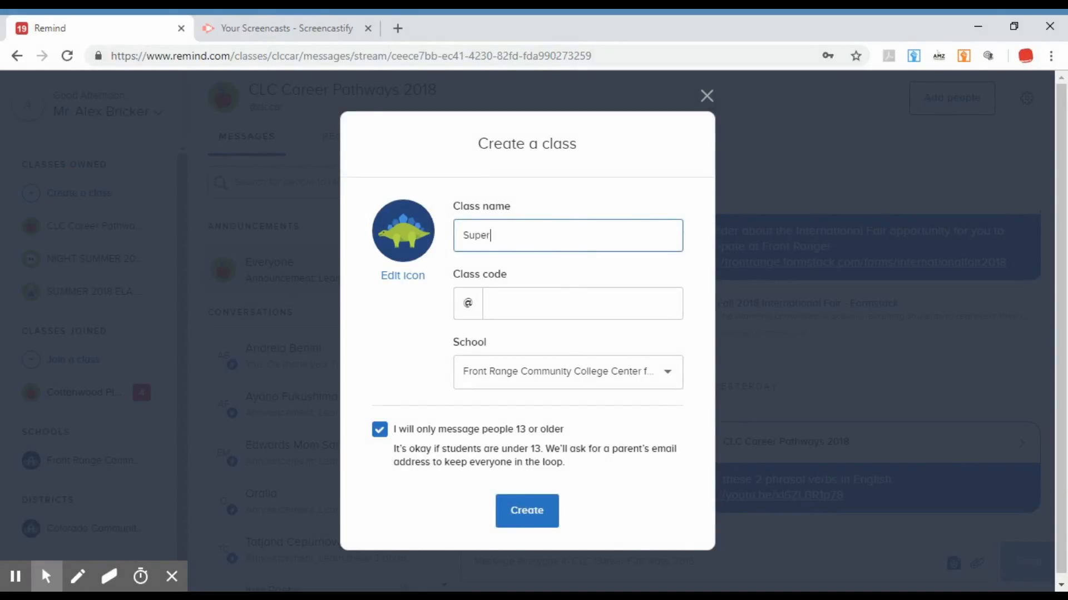
type("bob Tea")
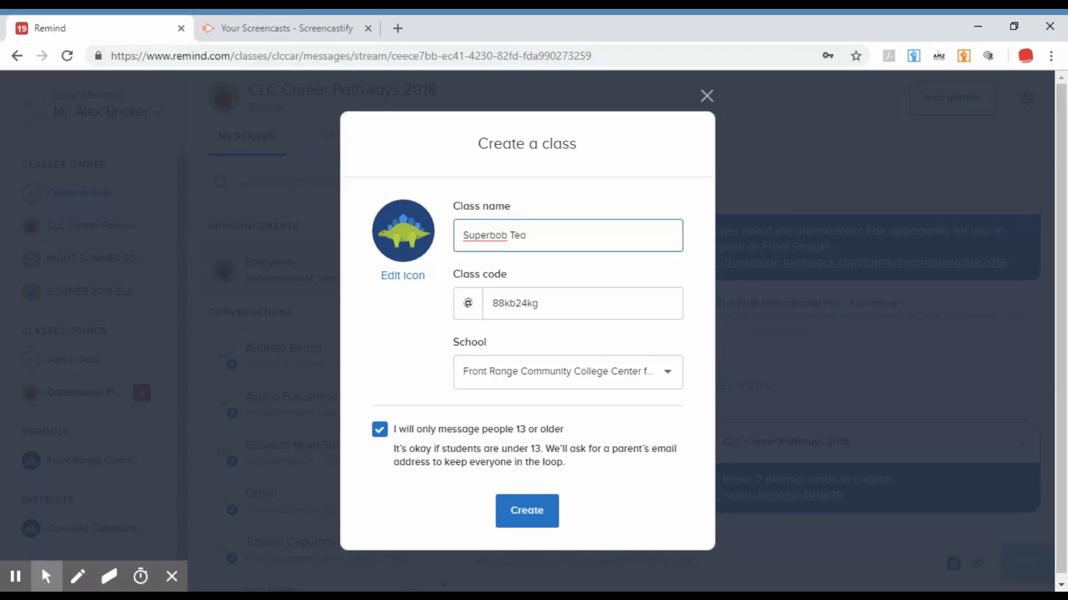
Replace the new class's name with "English class Level 6".
left_click(601, 238)
key("BackSpace")
key("BackSpace")
key("BackSpace")
key("BackSpace")
key("BackSpace")
key("BackSpace")
key("BackSpace")
key("BackSpace")
key("BackSpace")
key("BackSpace")
key("BackSpace")
key("BackSpace")
type("English class")
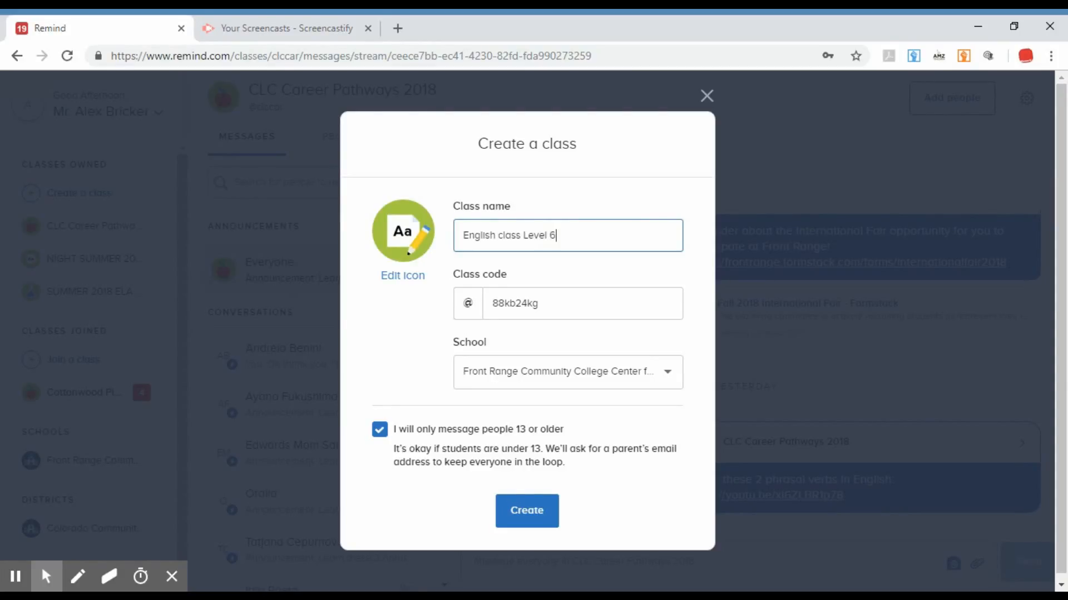
type("Leve")
Replace the new class's name with "Math Class".
key("BackSpace")
key("BackSpace")
key("BackSpace")
key("BackSpace")
key("BackSpace")
key("BackSpace")
key("BackSpace")
key("BackSpace")
key("BackSpace")
key("BackSpace")
key("BackSpace")
key("BackSpace")
key("BackSpace")
key("BackSpace")
key("BackSpace")
key("BackSpace")
key("BackSpace")
key("BackSpace")
type("Math Cla")
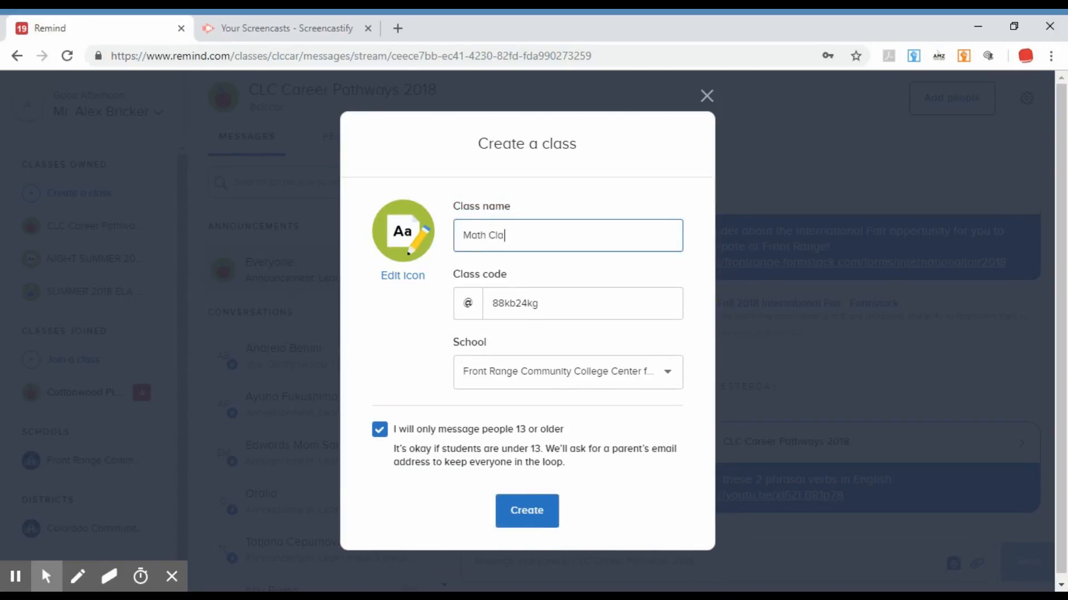
type("ss")
Replace the new class's name with "REading Class".
key("BackSpace")
key("BackSpace")
key("BackSpace")
key("BackSpace")
key("BackSpace")
key("BackSpace")
key("BackSpace")
key("BackSpace")
type("REading Class")
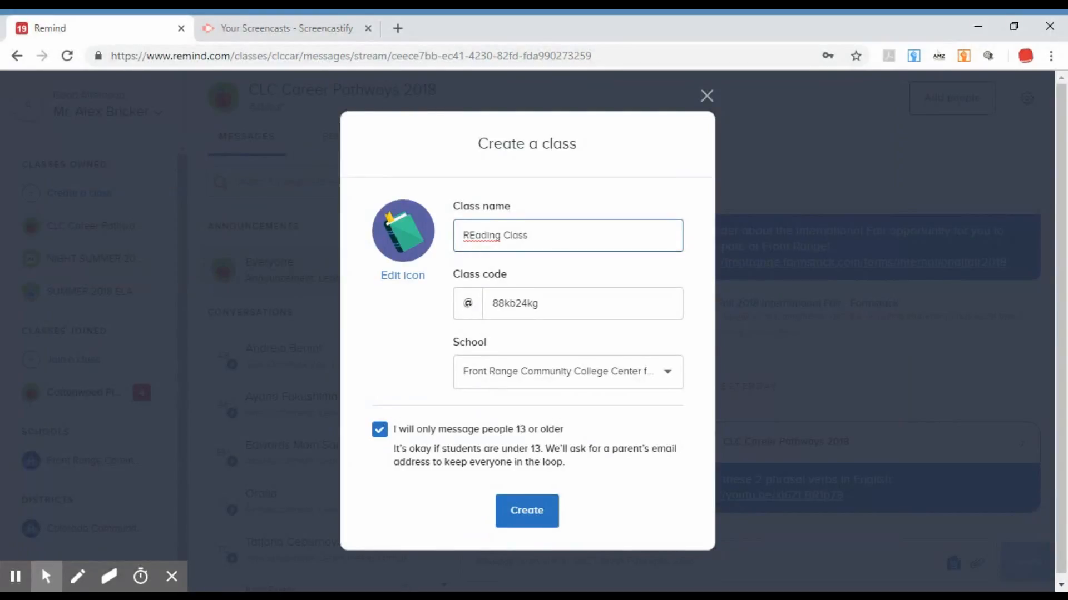
Clear the class name and set it to "English 101".
key("BackSpace")
key("BackSpace")
key("BackSpace")
key("BackSpace")
key("BackSpace")
key("BackSpace")
key("BackSpace")
key("BackSpace")
key("BackSpace")
key("BackSpace")
key("BackSpace")
type("ea")
key("BackSpace")
key("BackSpace")
key("BackSpace")
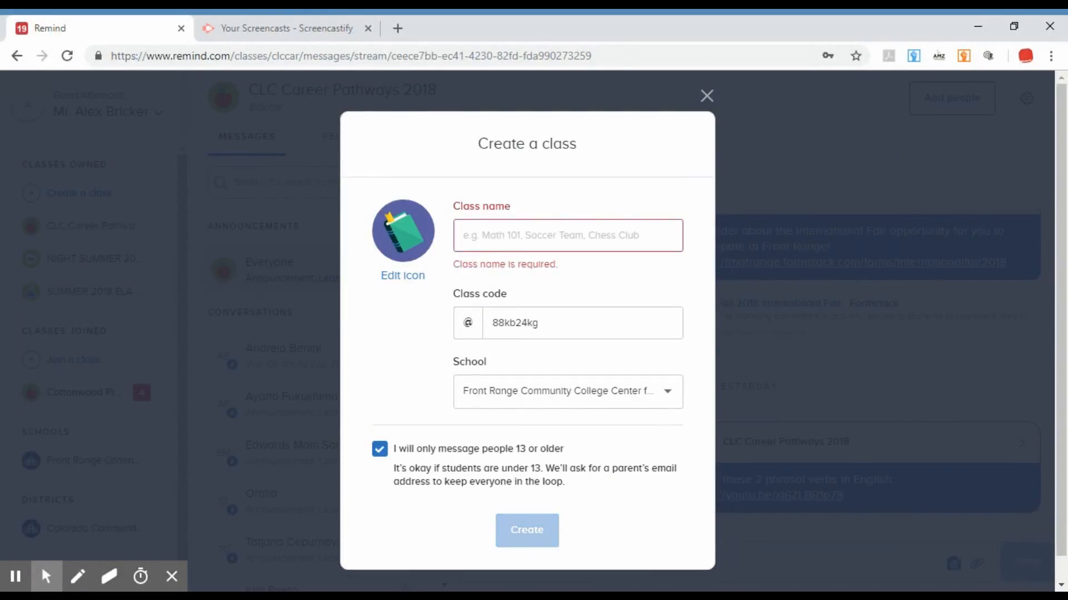
type("R")
key("BackSpace")
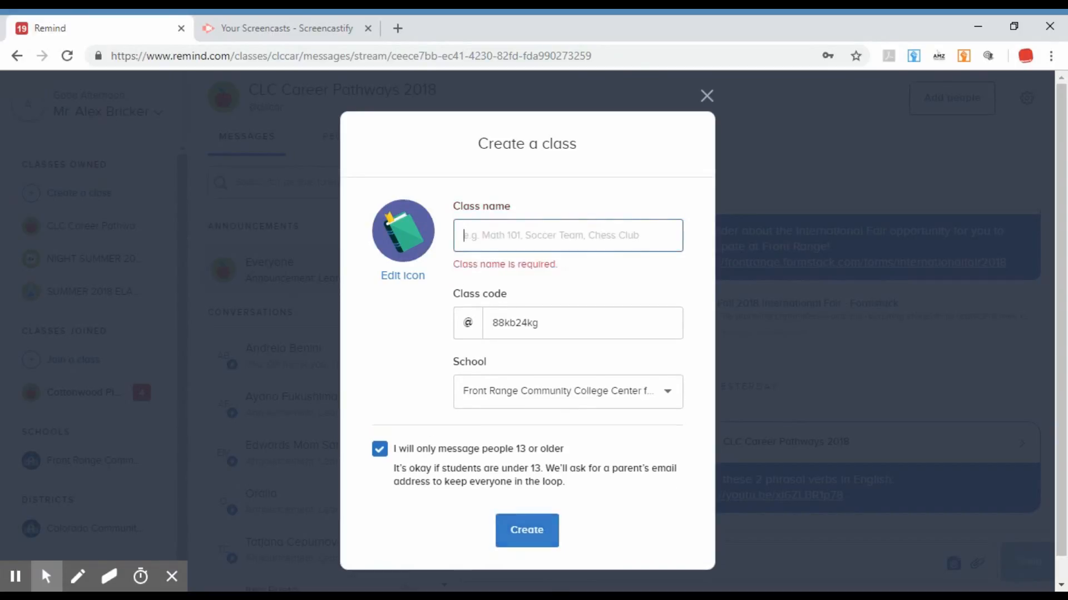
type("Englis")
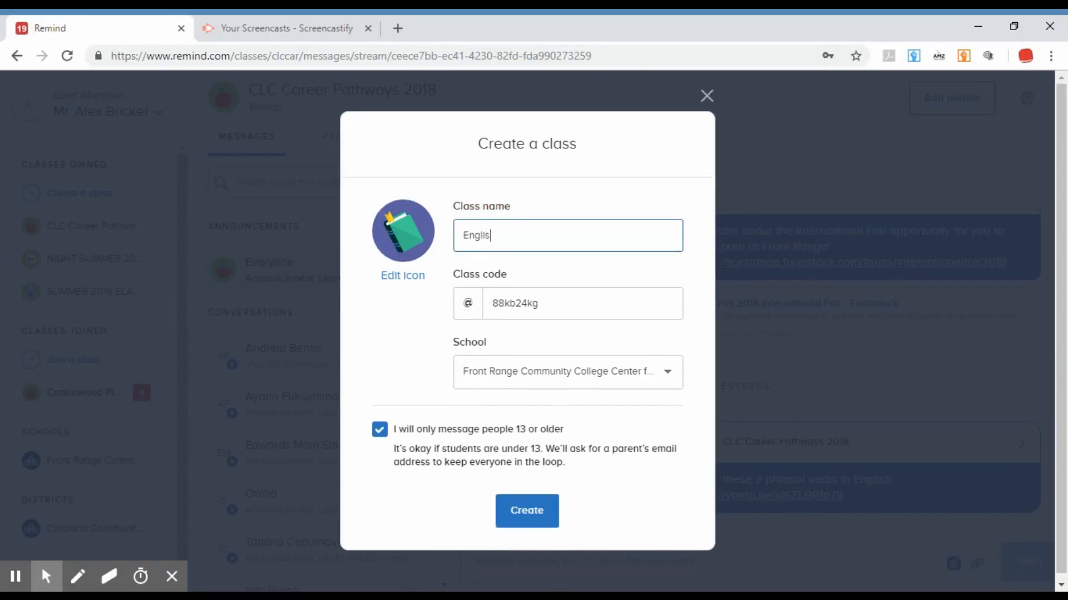
type("h 101")
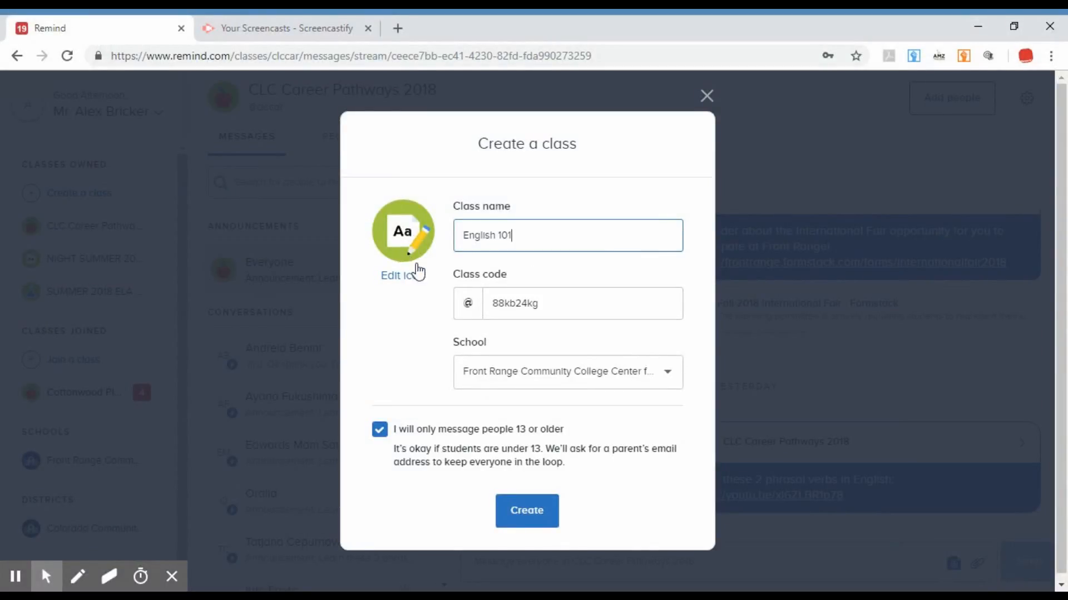
Browse the available class icons and select the "Aa" paper-and-pencil icon for the new class.
left_click(416, 287)
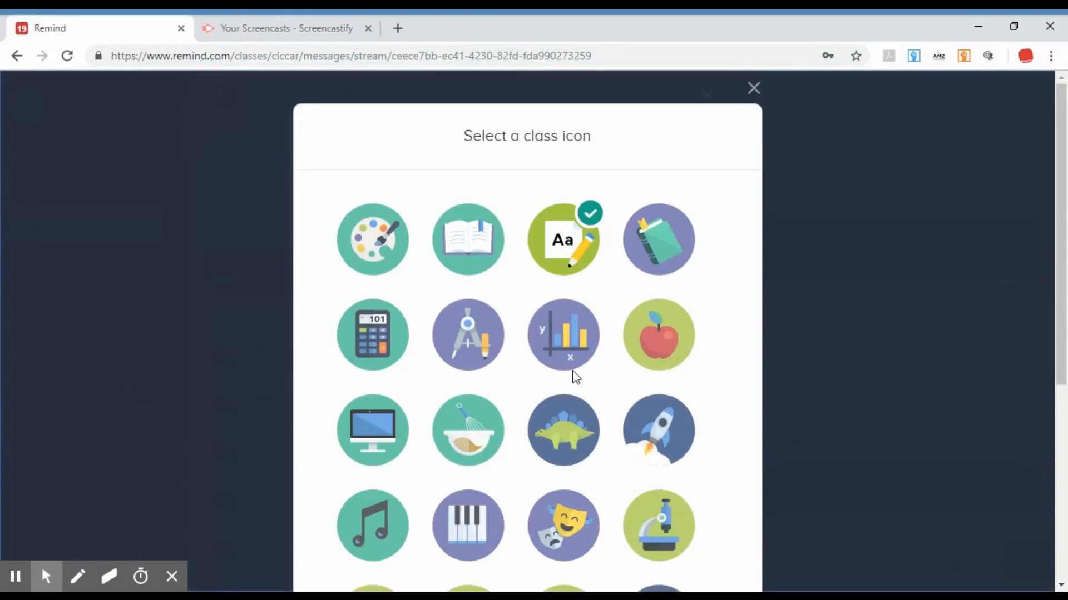
scroll(612, 412, "down", 1)
scroll(645, 452, "down", 1)
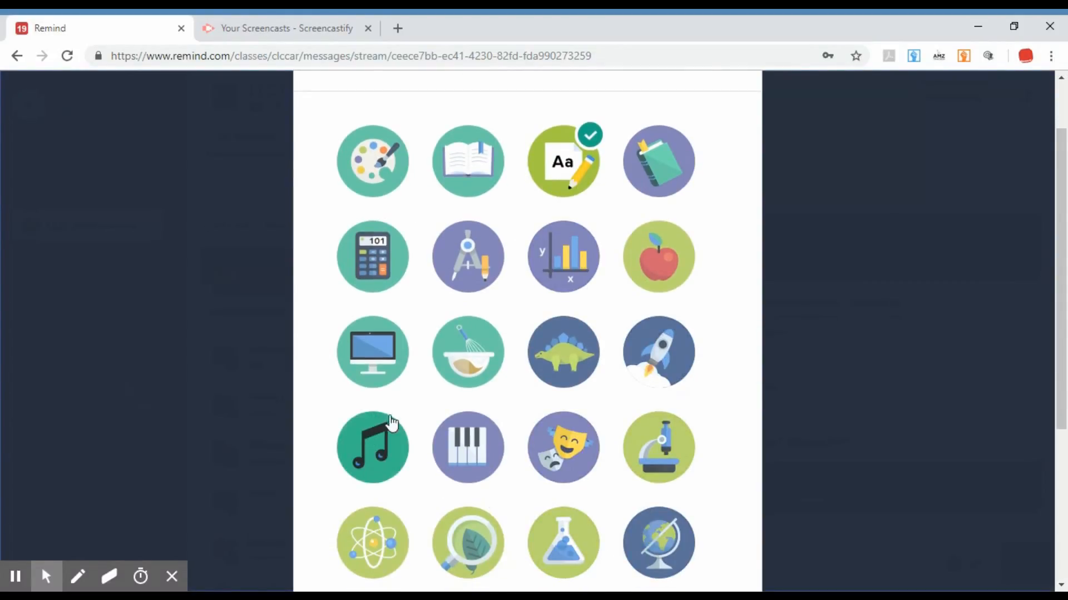
scroll(500, 451, "down", 4)
scroll(684, 478, "down", 1)
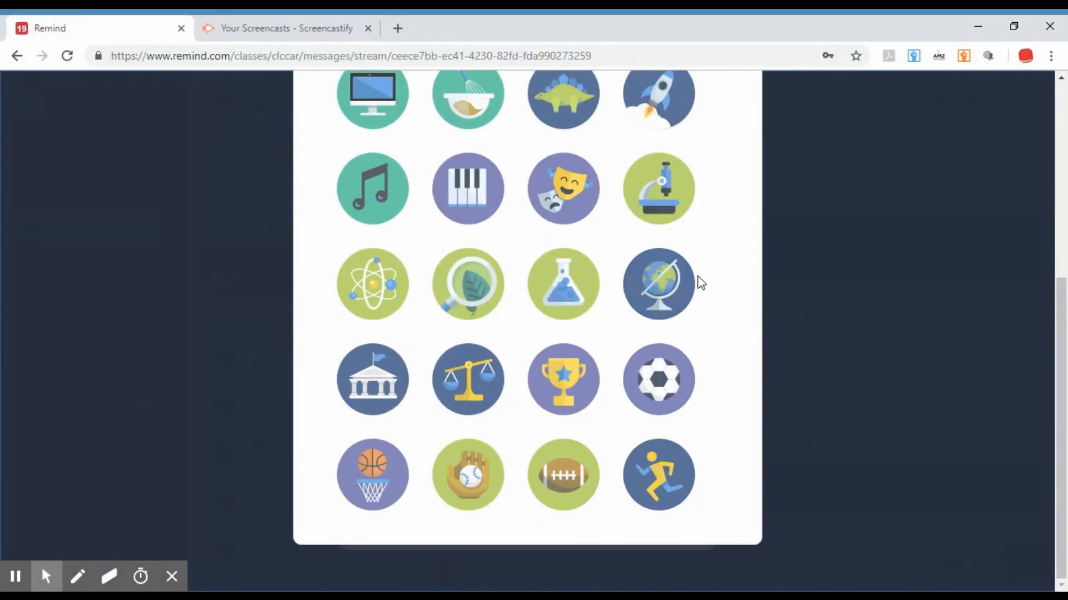
scroll(705, 317, "up", 1)
scroll(705, 331, "down", 1)
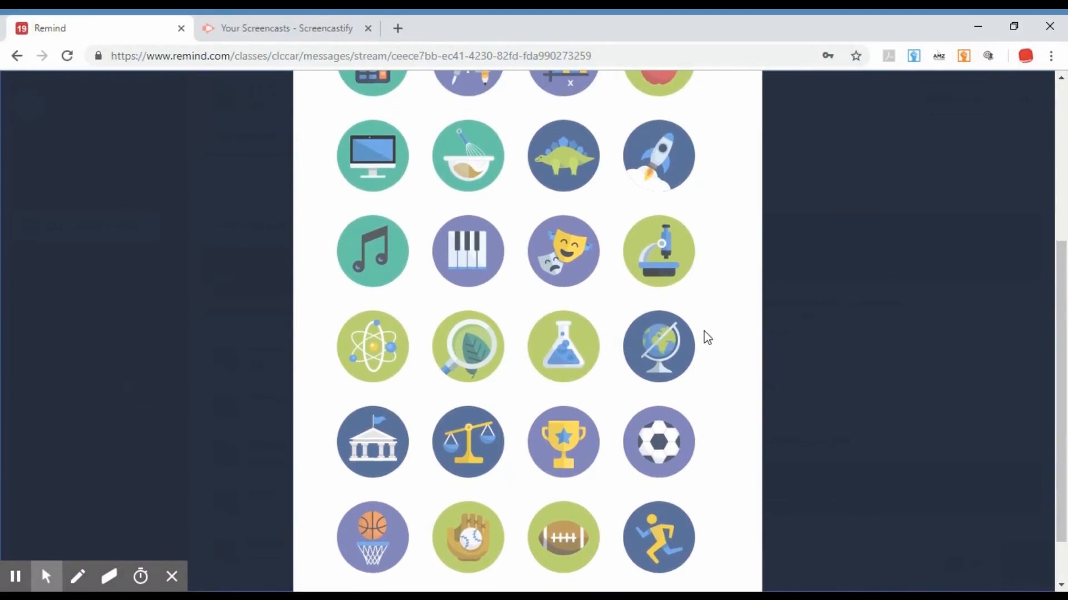
scroll(668, 311, "up", 1)
scroll(662, 295, "down", 1)
left_click_drag(1066, 359, 1067, 332)
scroll(1066, 332, "up", 5)
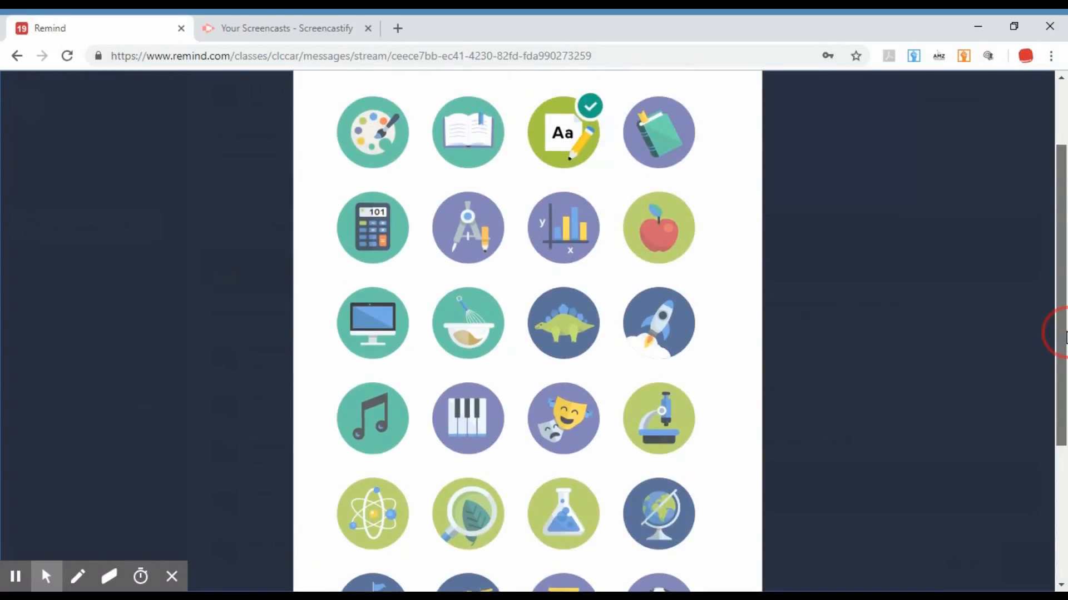
left_click(583, 249)
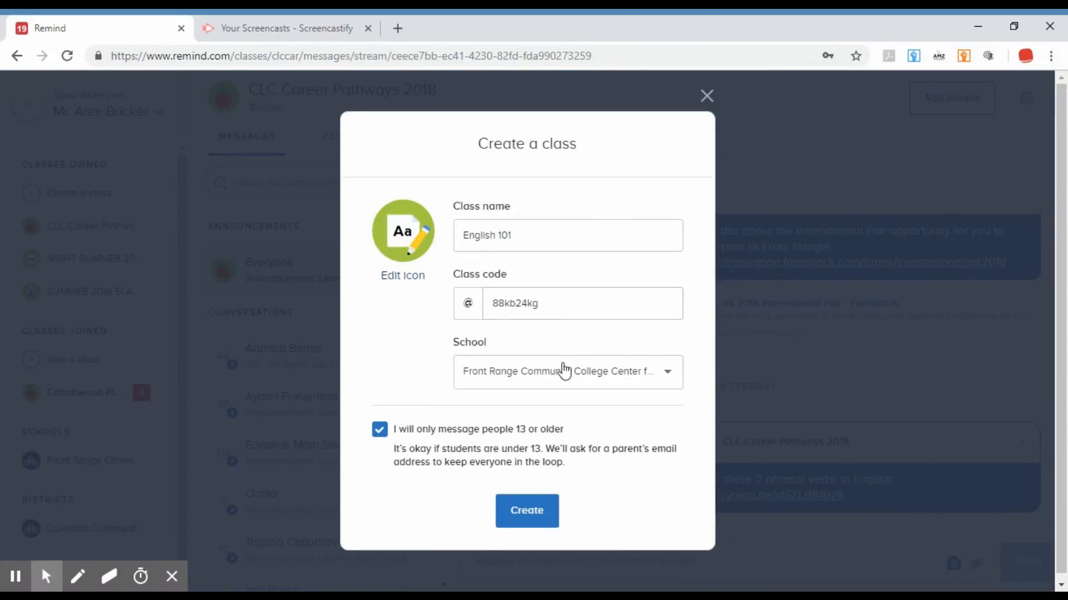
Check the school options, keep Front Range Community College Center for Adult Learning, and create the English 101 class.
left_click(666, 380)
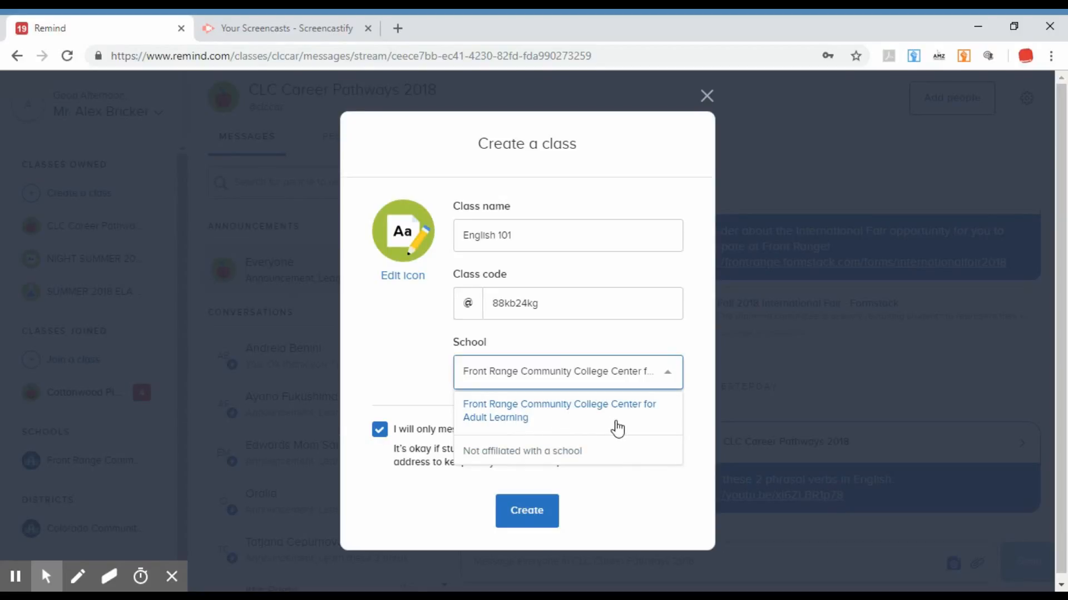
left_click(391, 342)
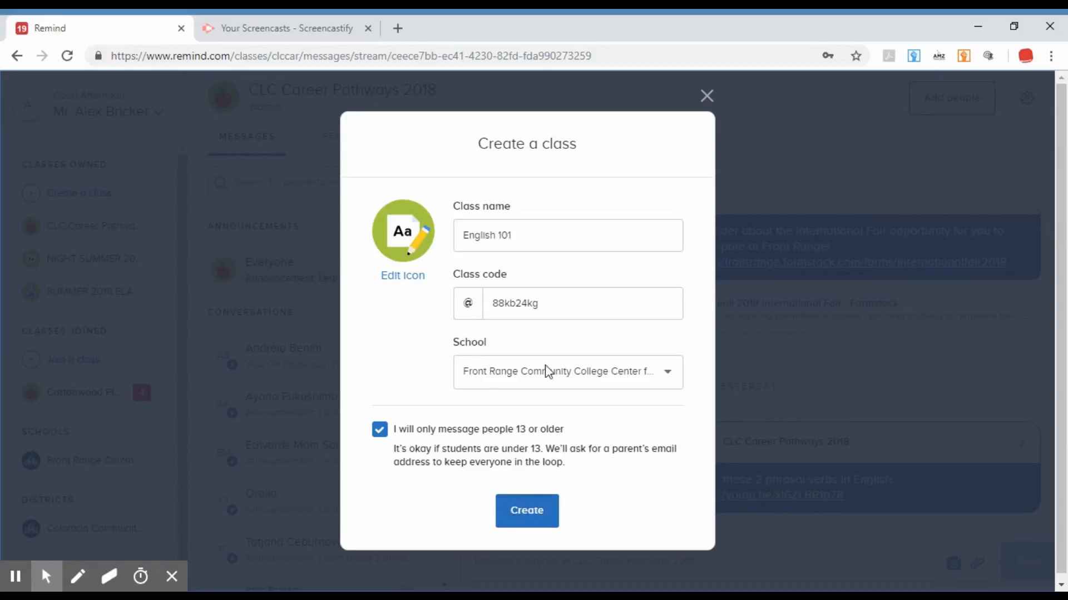
left_click(542, 511)
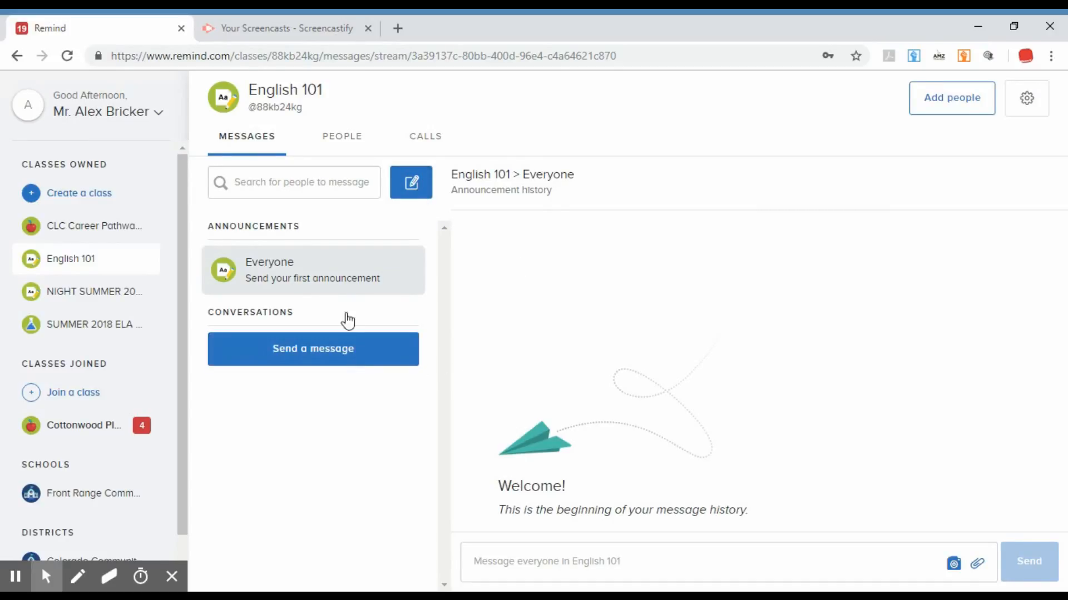
Review the class code and the owners in English 101's class settings, leaving everything unchanged.
left_click(1026, 102)
double_click(490, 332)
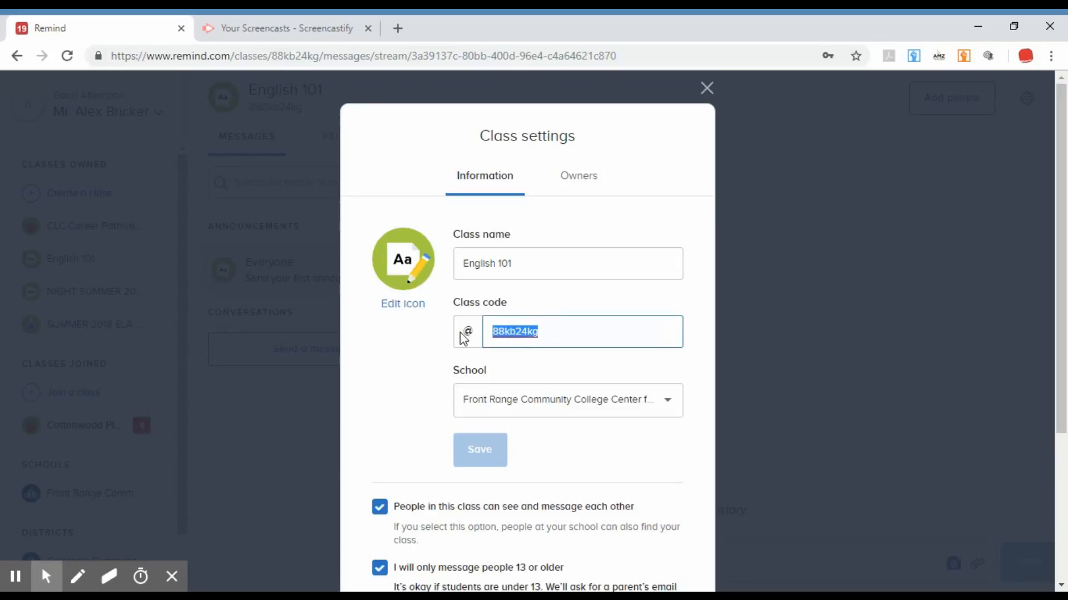
left_click(408, 357)
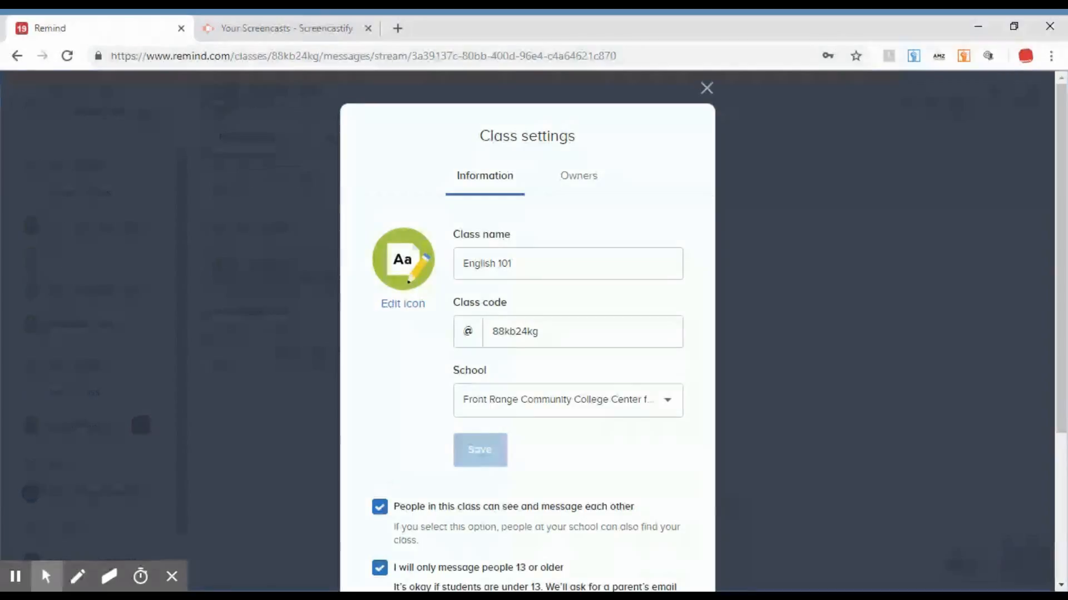
left_click(582, 186)
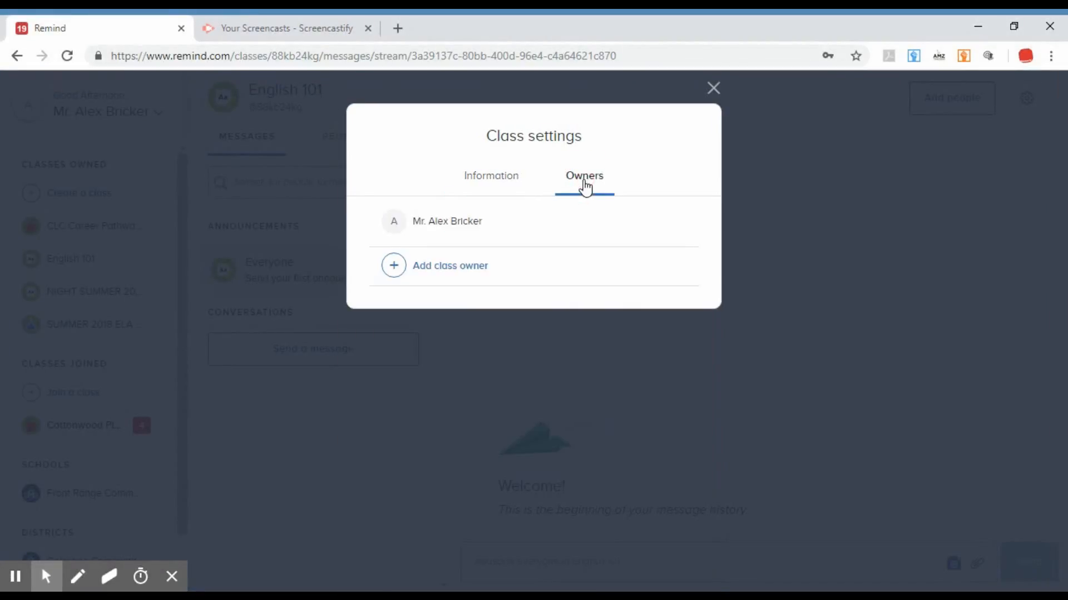
left_click(512, 184)
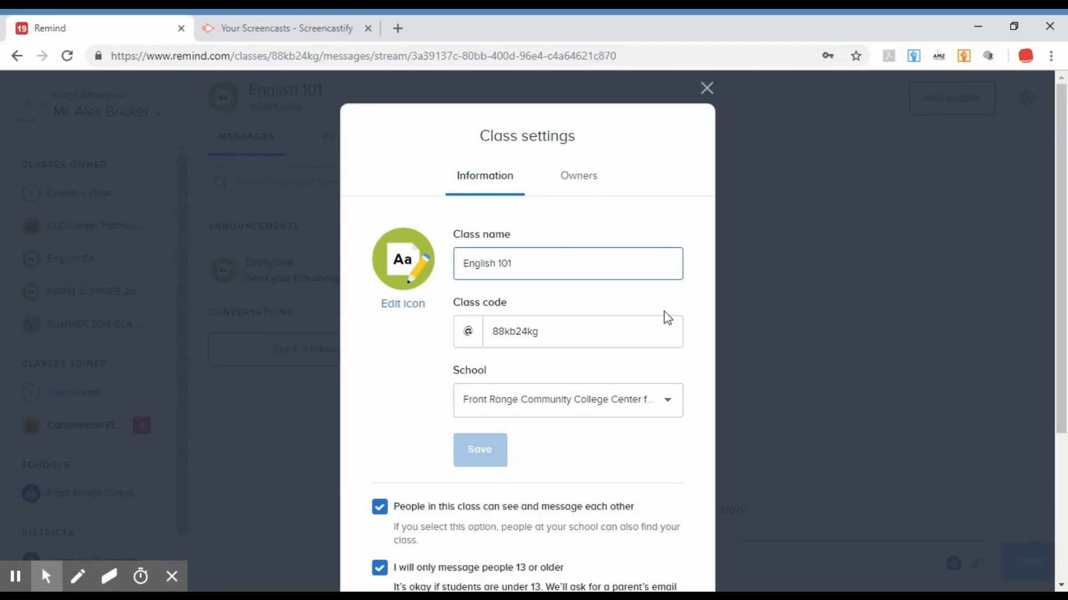
left_click(707, 89)
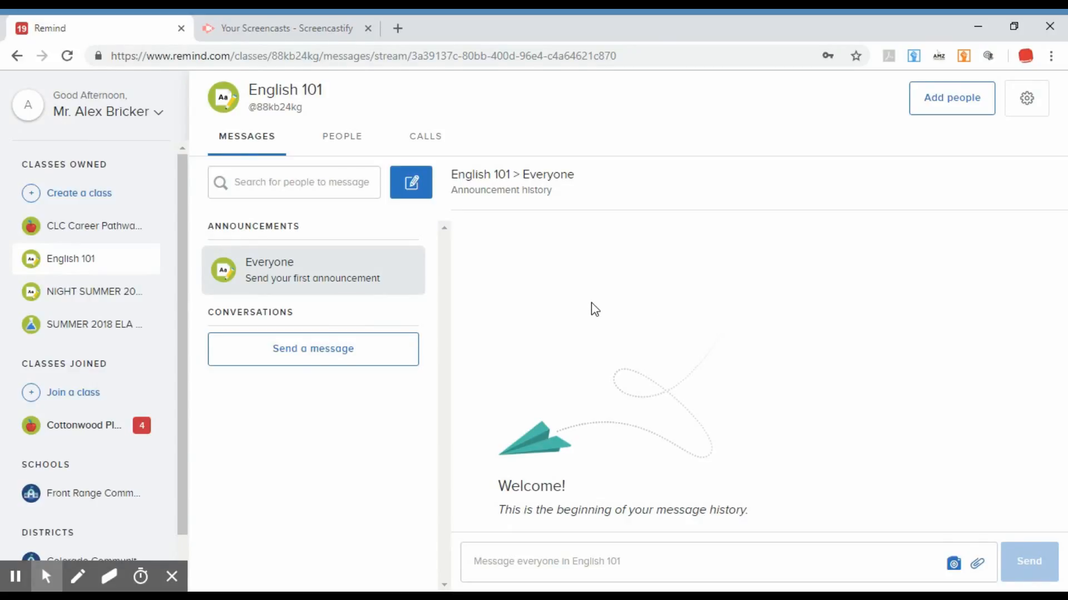
Open the form for adding people to English 101 and review its phone or email contact fields.
left_click(962, 109)
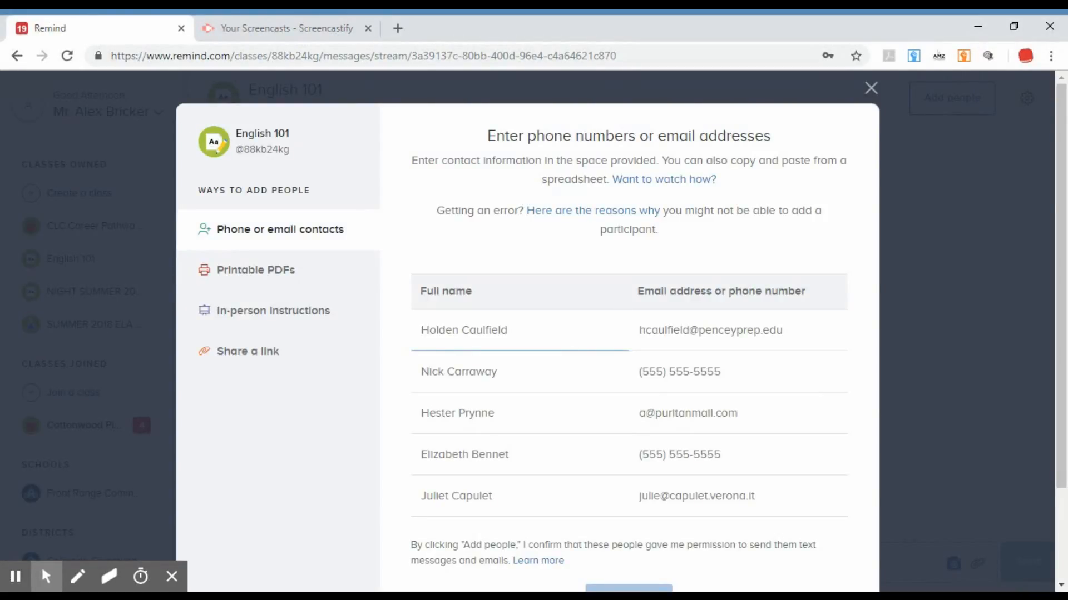
scroll(629, 345, "down", 2)
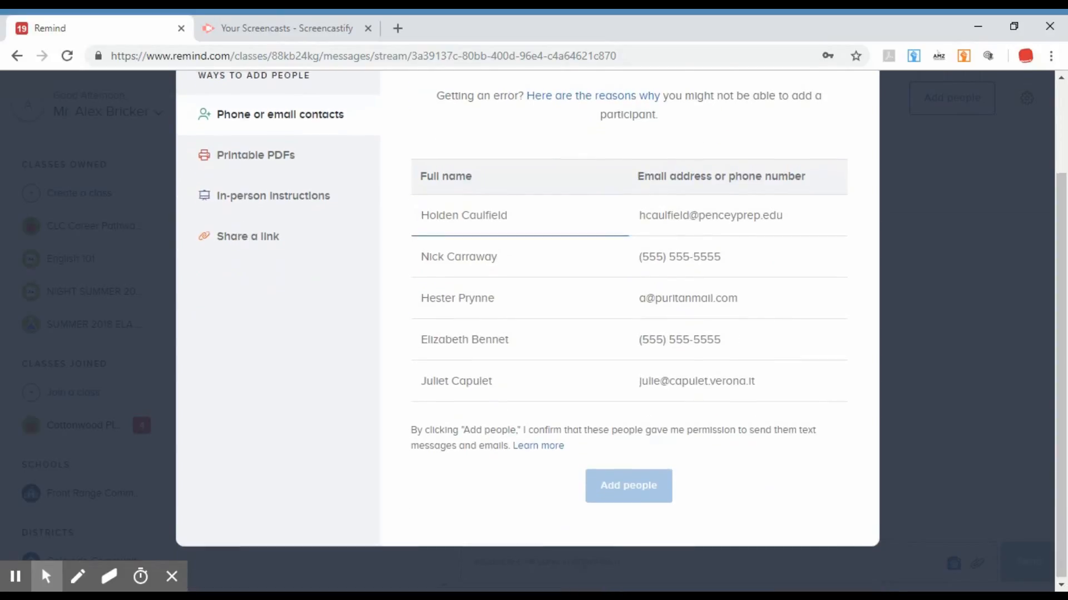
scroll(628, 345, "up", 2)
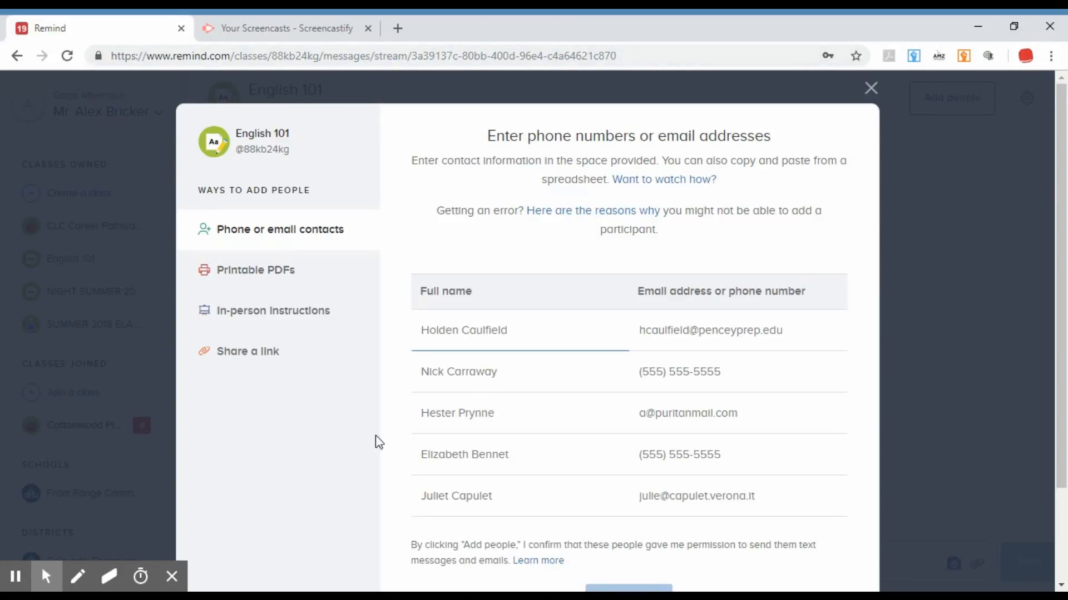
scroll(345, 445, "down", 2)
scroll(349, 439, "up", 1)
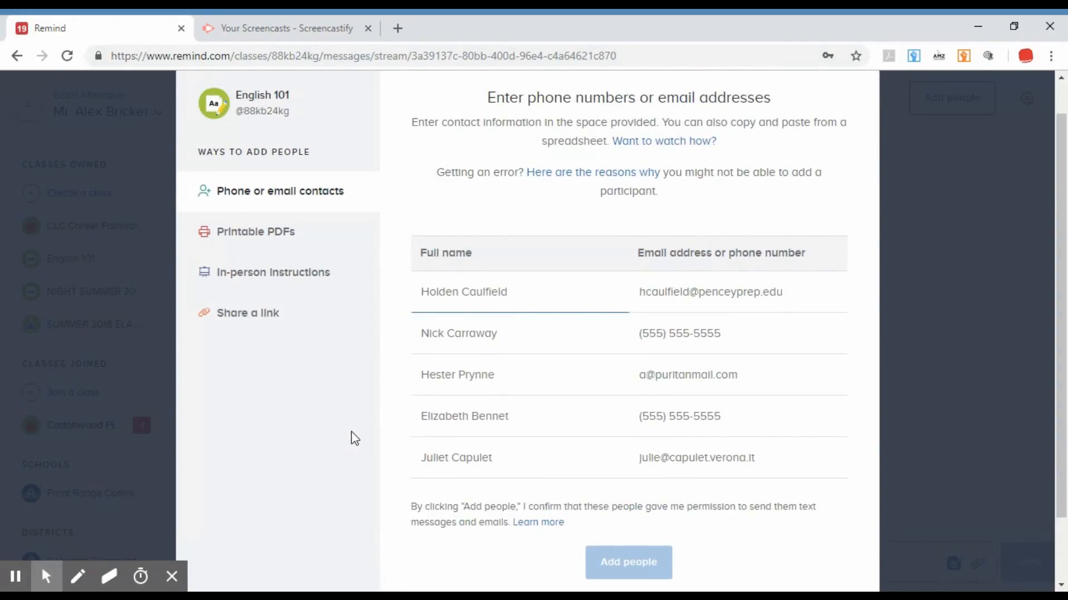
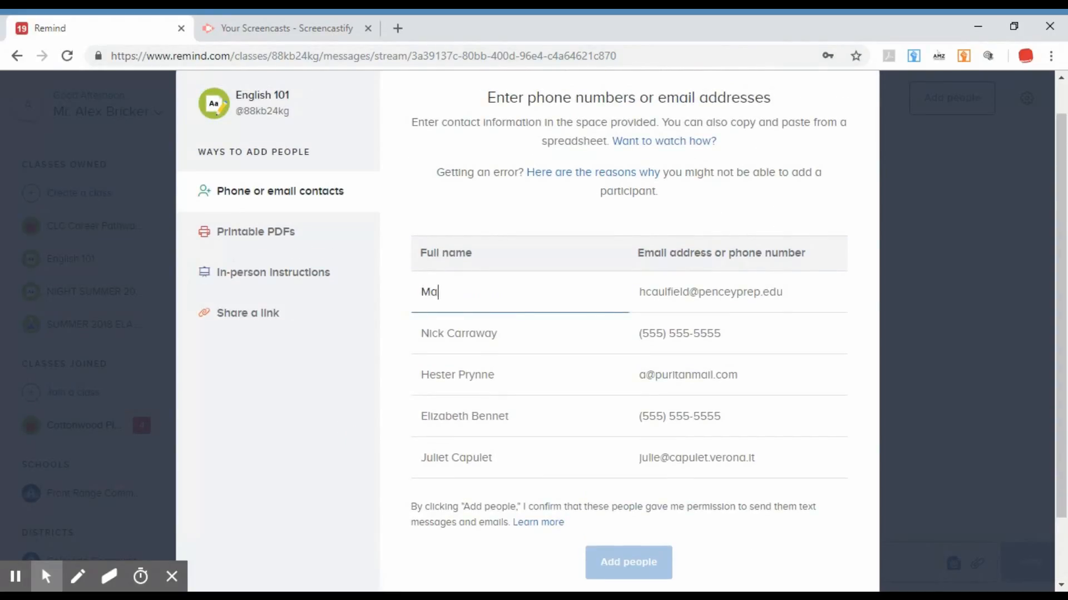
Enter a sample contact's full name and email address in the first row of the contact table.
key("Tab")
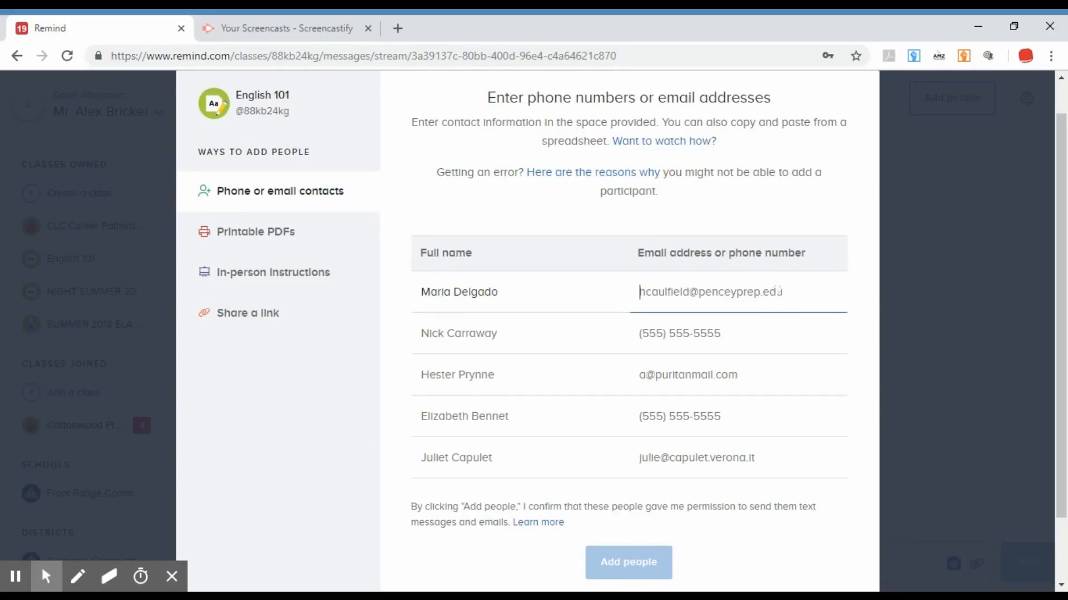
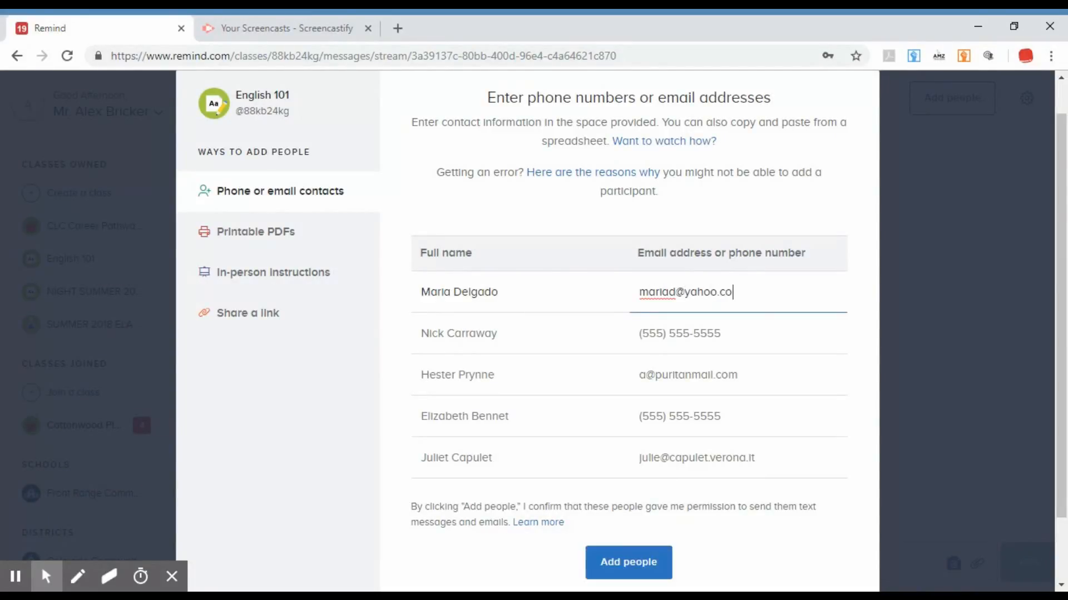
Clear the sample contact's email address and full name from the first row.
key("BackSpace")
key("BackSpace")
key("BackSpace")
key("BackSpace")
key("BackSpace")
key("BackSpace")
key("BackSpace")
key("BackSpace")
key("BackSpace")
key("BackSpace")
key("BackSpace")
key("BackSpace")
key("BackSpace")
key("BackSpace")
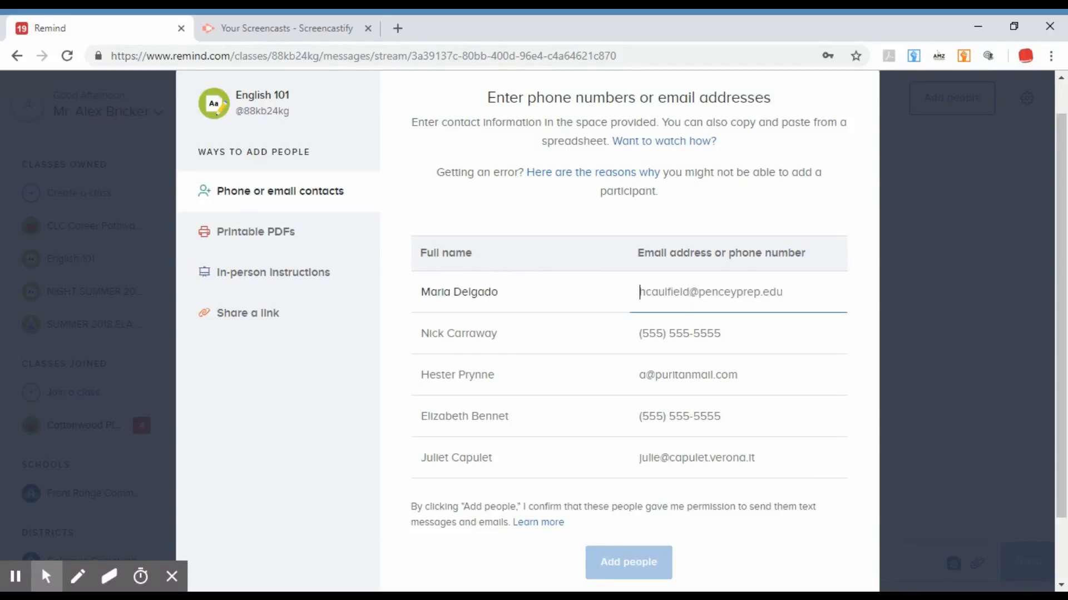
double_click(515, 300)
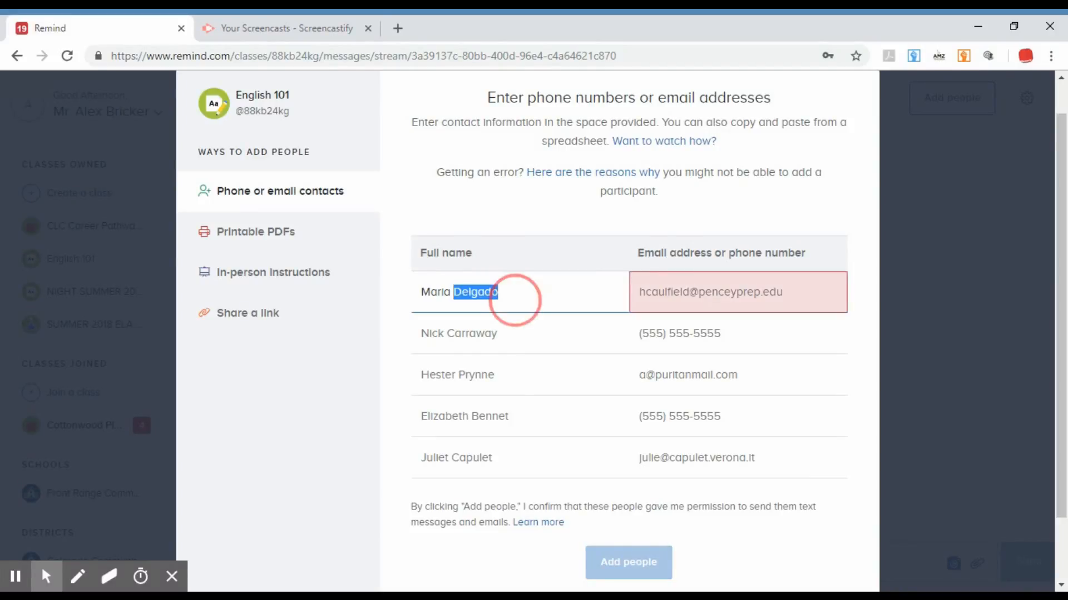
left_click_drag(512, 299, 406, 298)
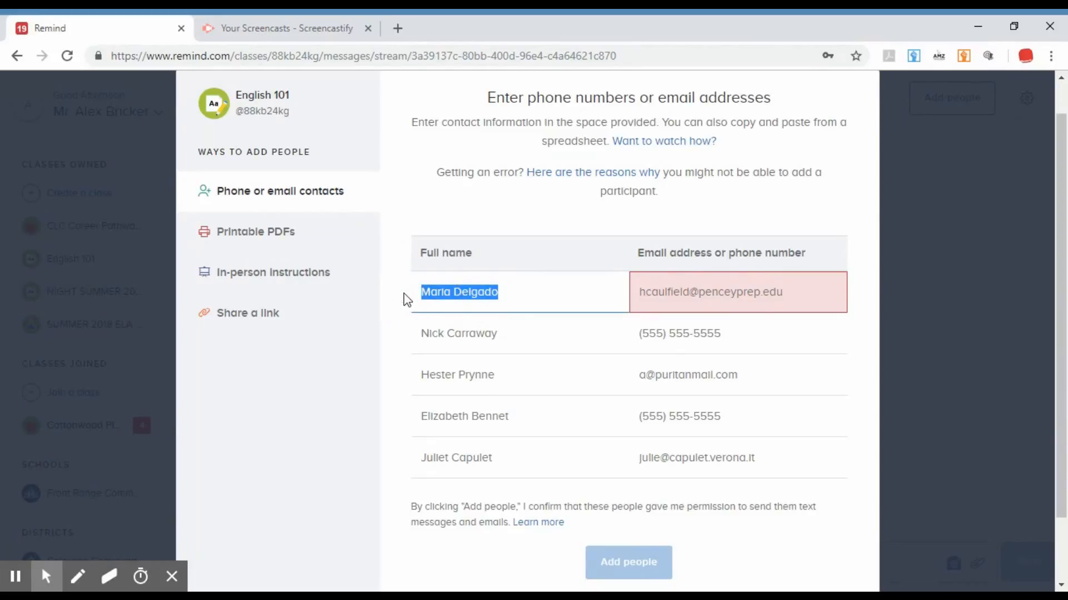
key("BackSpace")
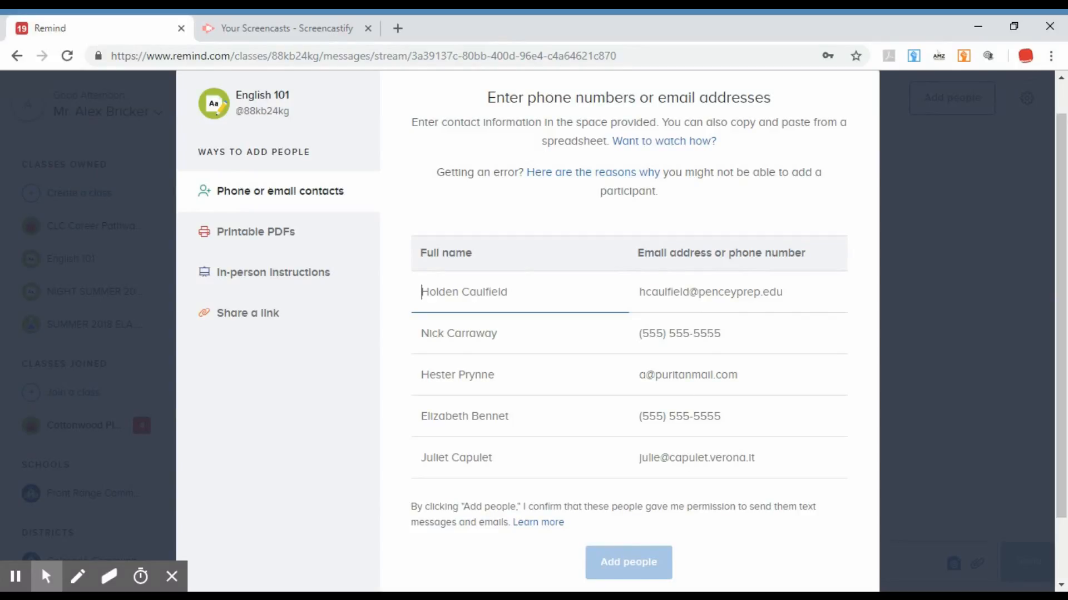
left_click(655, 288)
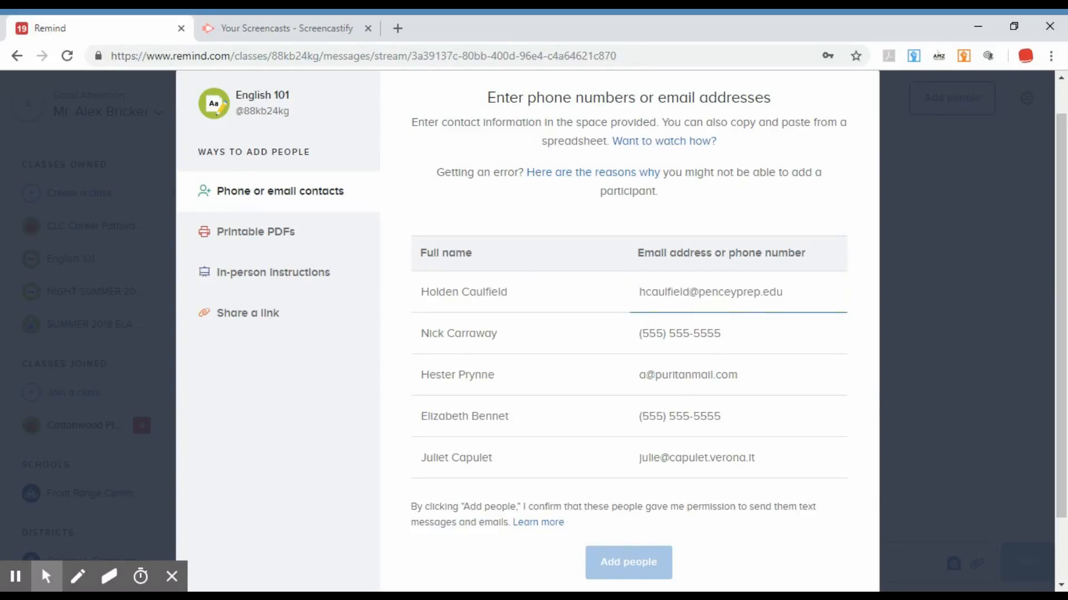
left_click(575, 341)
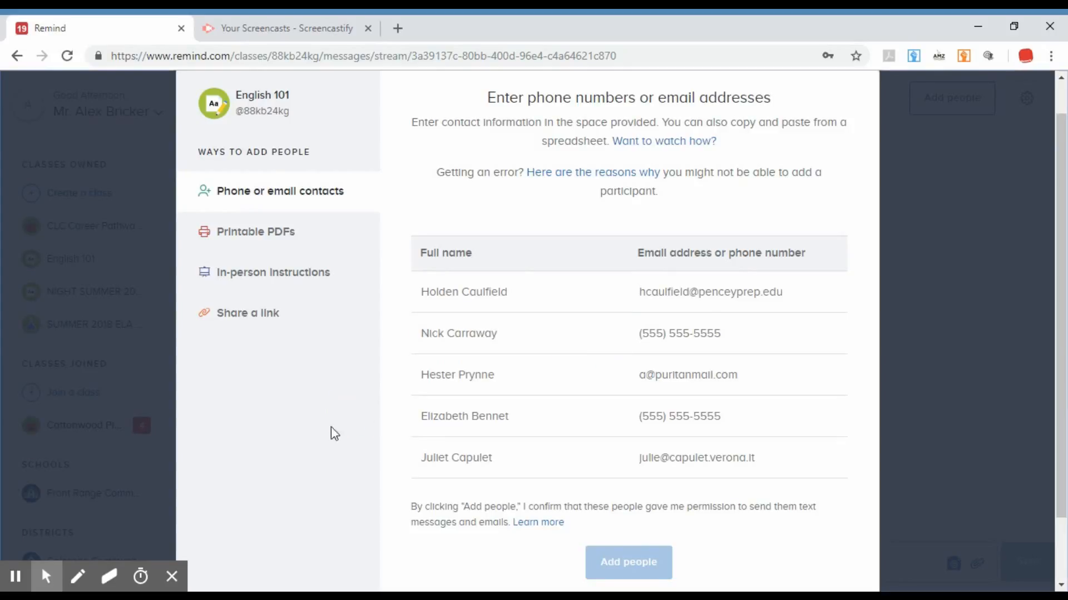
Enter the participant's first name and email address in the first row of the contact table.
left_click(483, 297)
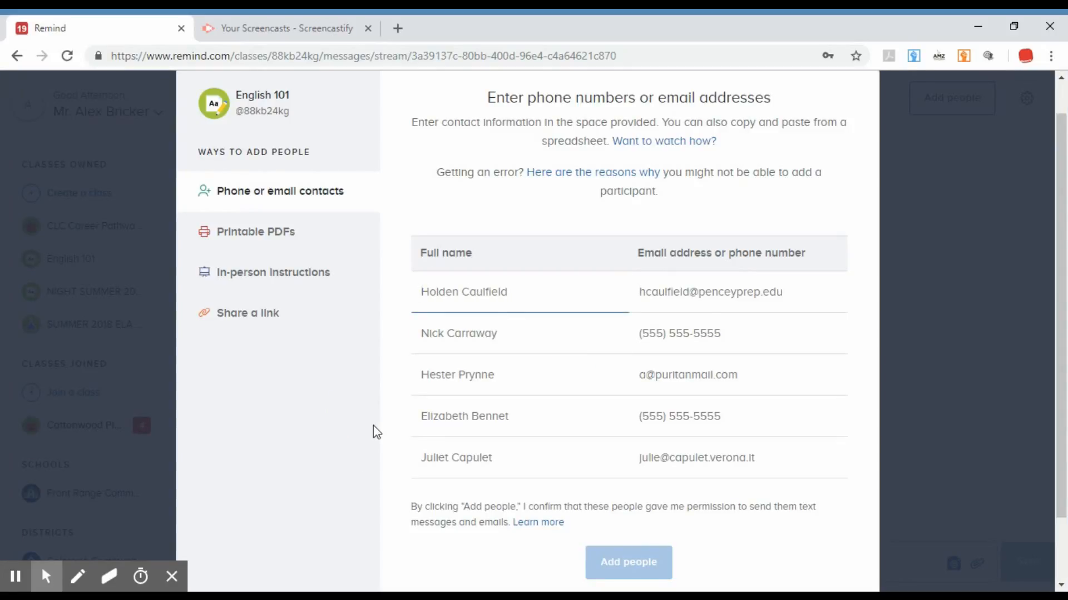
type("alex")
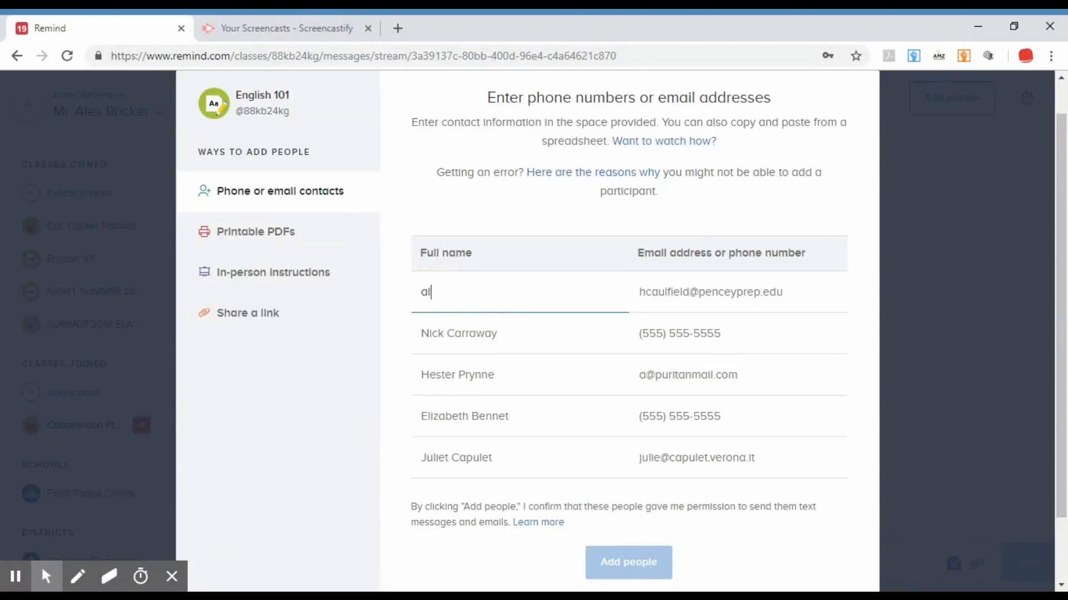
key("BackSpace")
key("BackSpace")
key("BackSpace")
key("BackSpace")
type("Alex")
key("Tab")
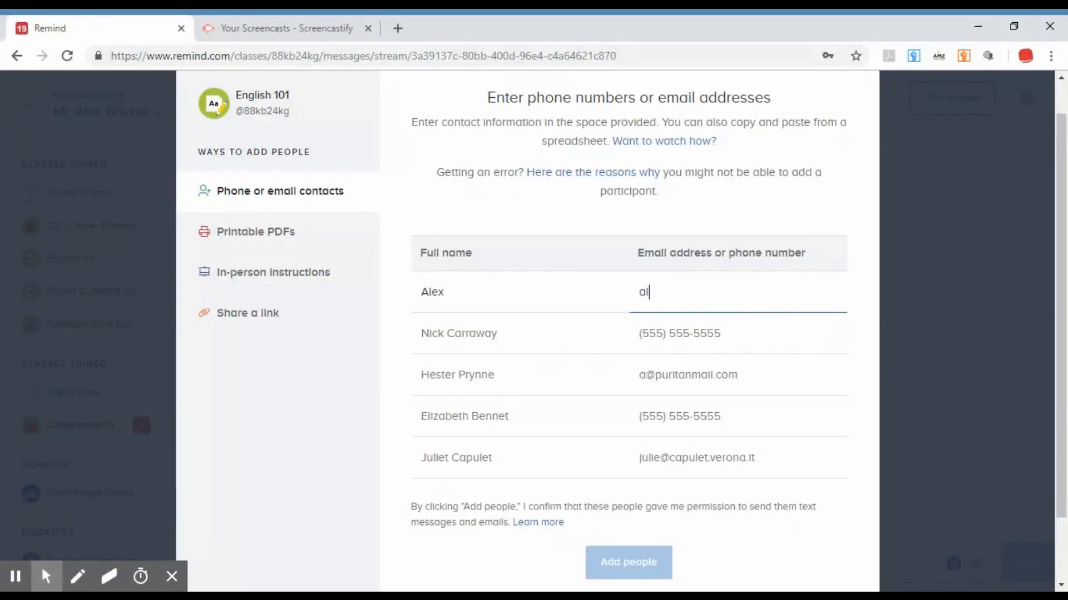
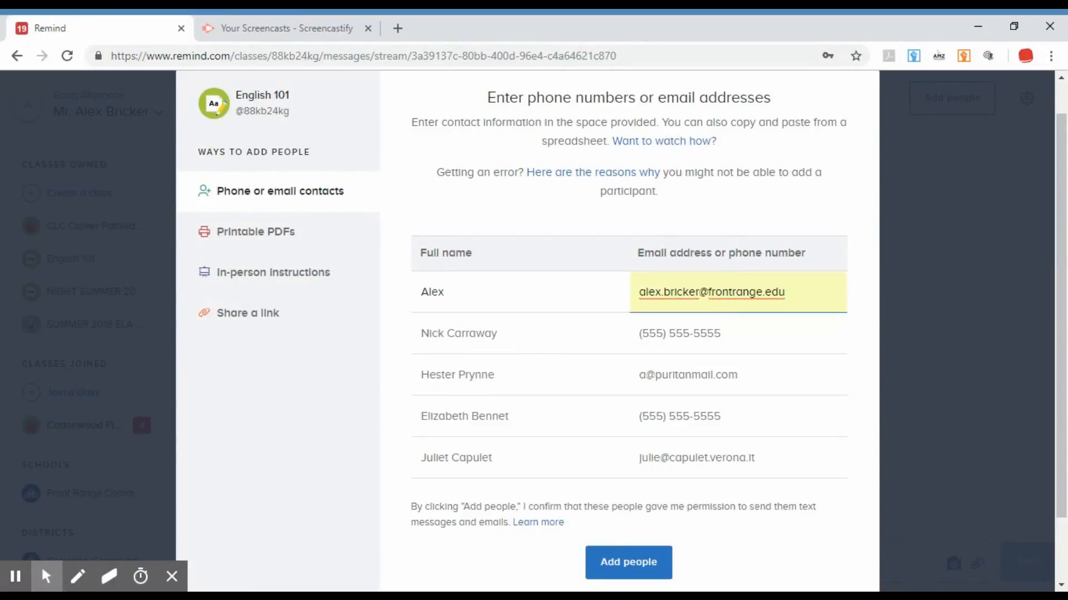
Add the entered participant to English 101, close the add-people form and decline to add more students and parents.
left_click(737, 545)
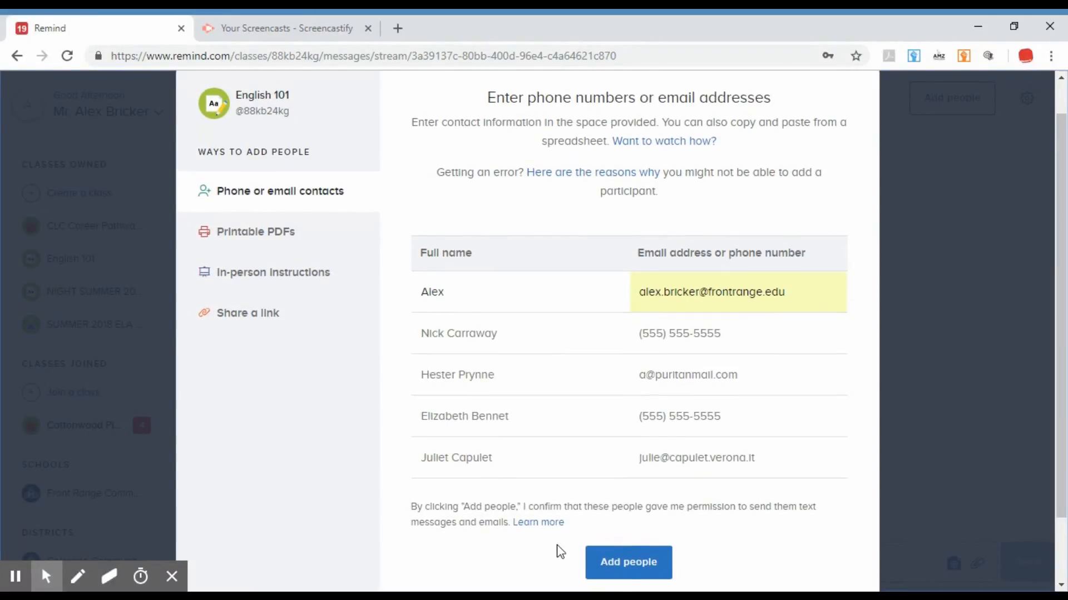
left_click_drag(412, 506, 822, 524)
left_click(380, 517)
left_click(655, 567)
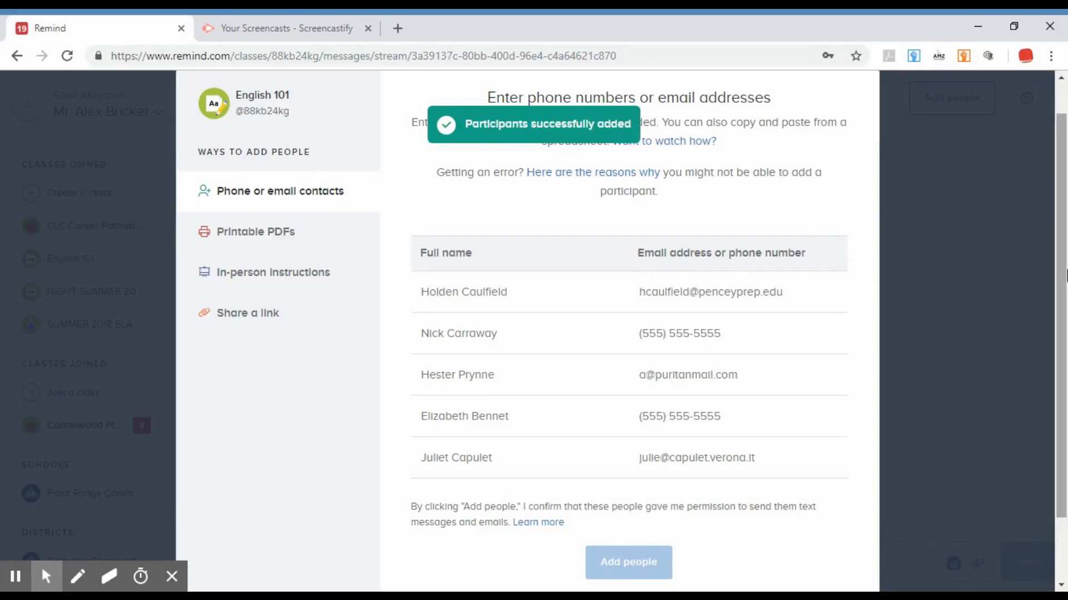
scroll(775, 238, "up", 1)
left_click(871, 90)
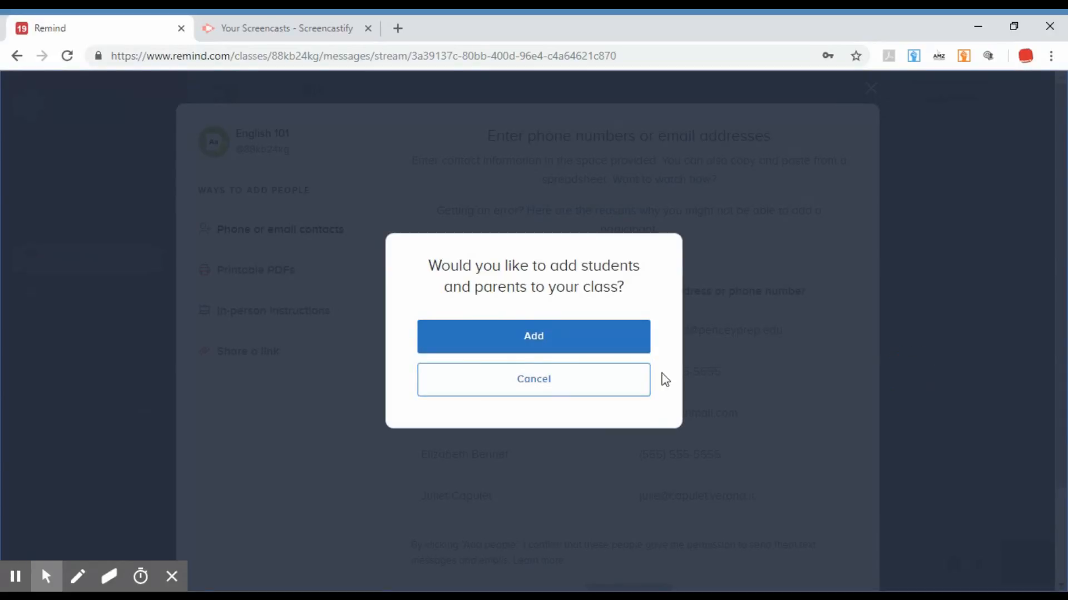
left_click(636, 380)
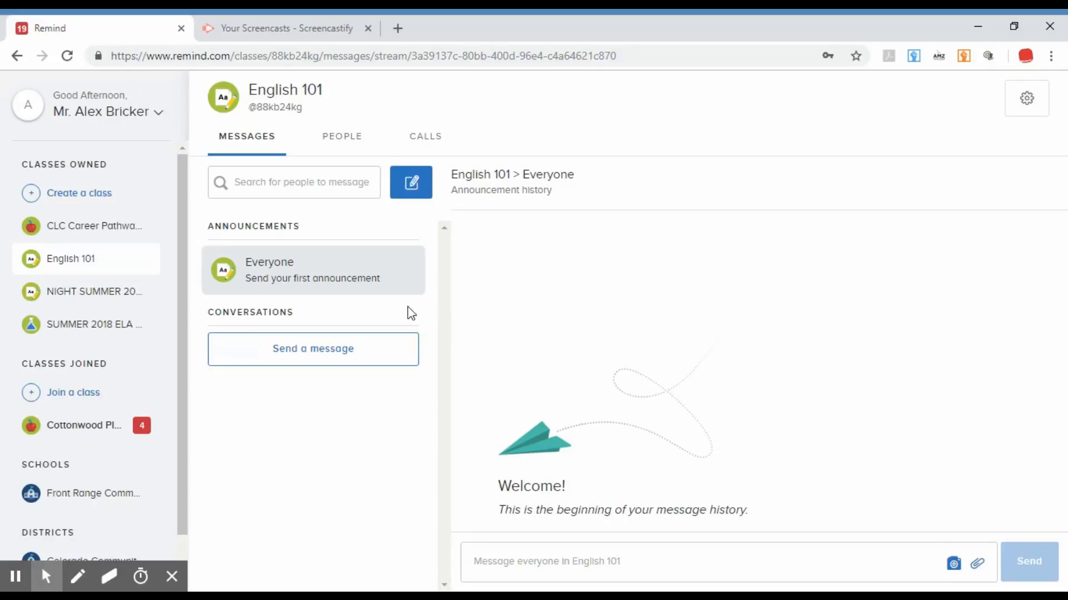
Review English 101's class settings and its form for adding people, closing each without changes.
left_click(1038, 99)
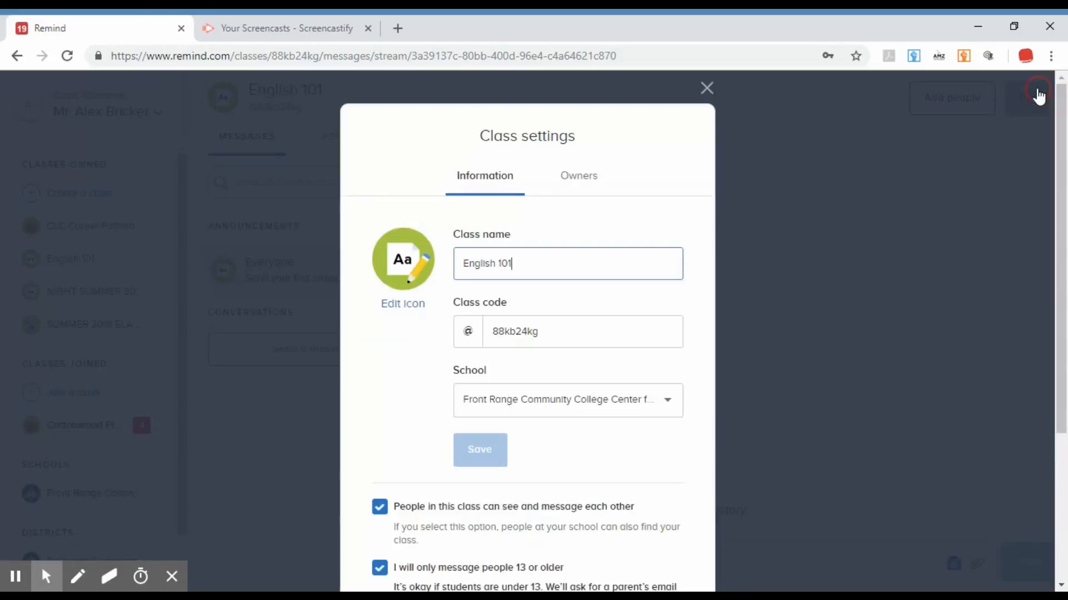
left_click(707, 89)
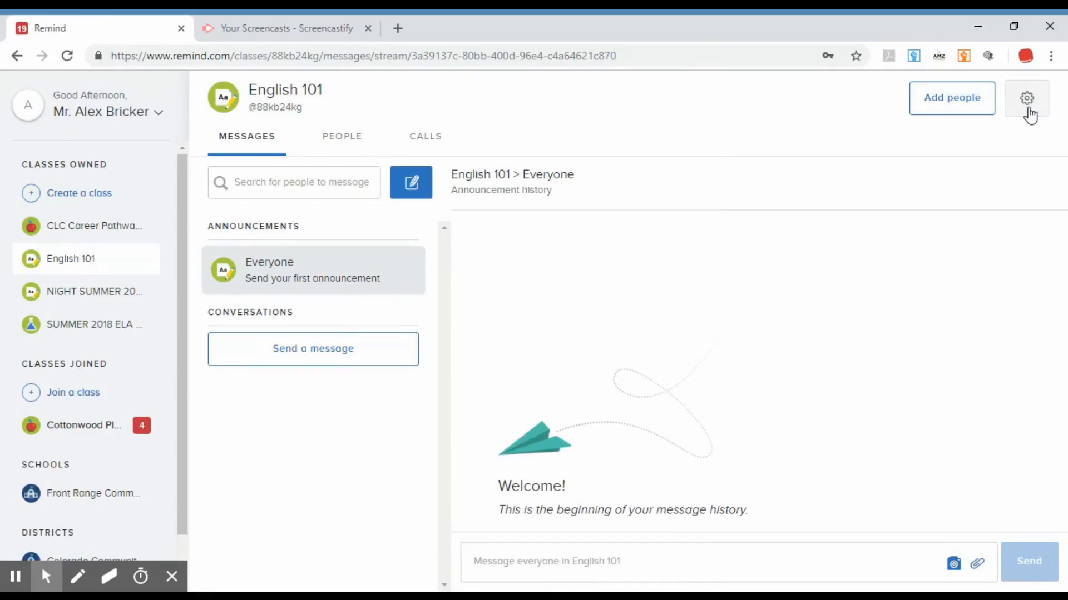
left_click(954, 111)
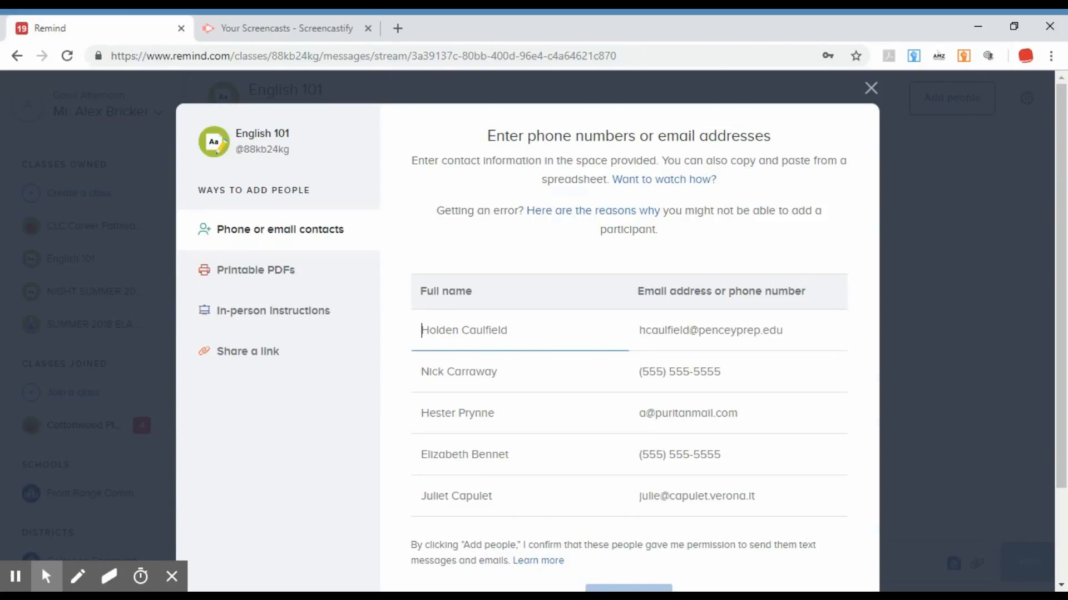
scroll(710, 445, "down", 2)
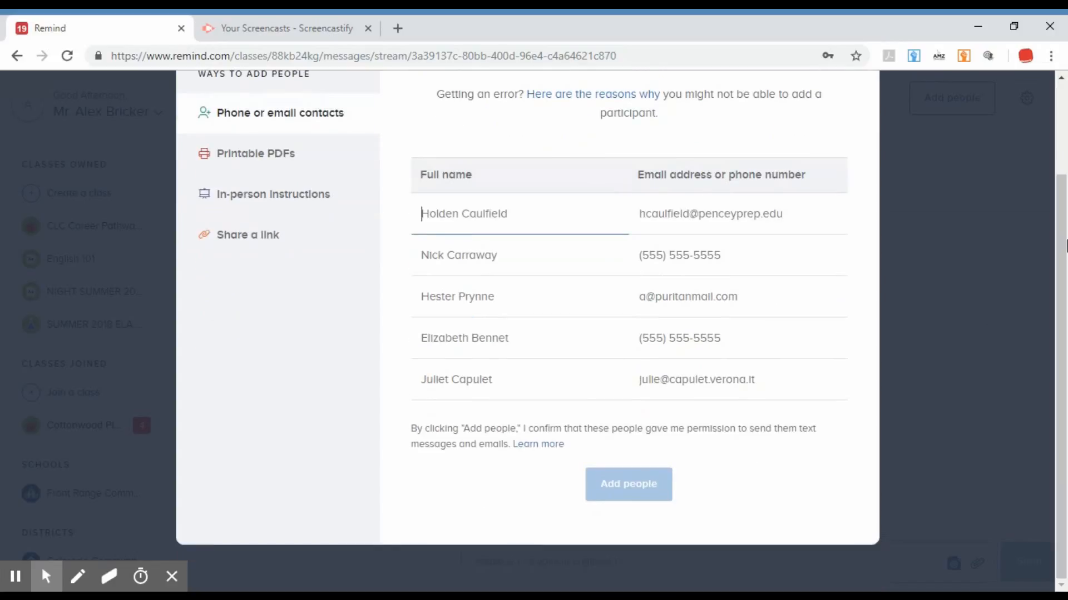
scroll(801, 411, "up", 2)
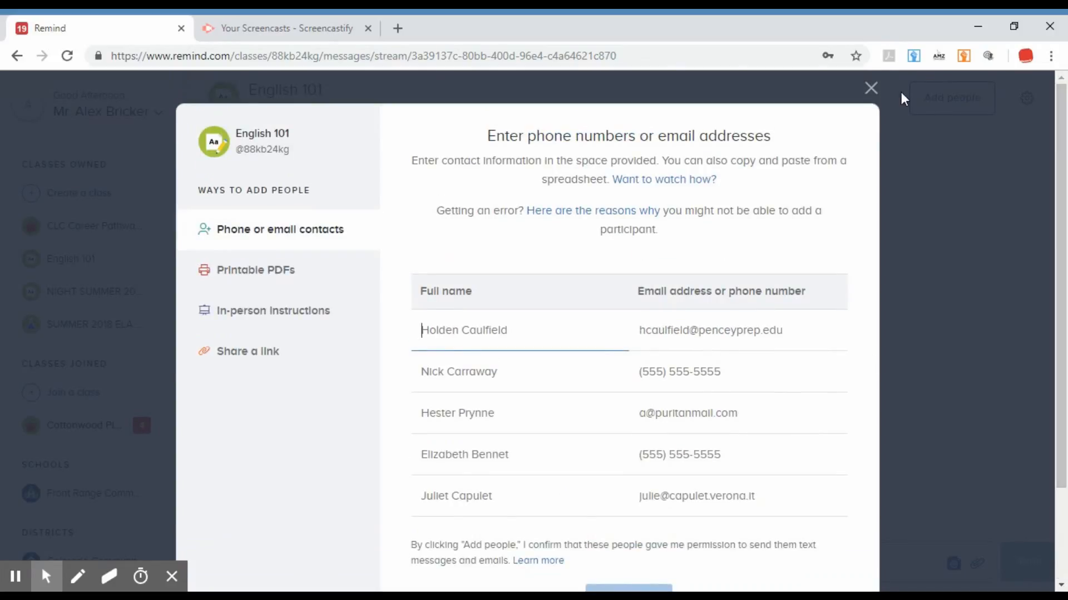
left_click(871, 88)
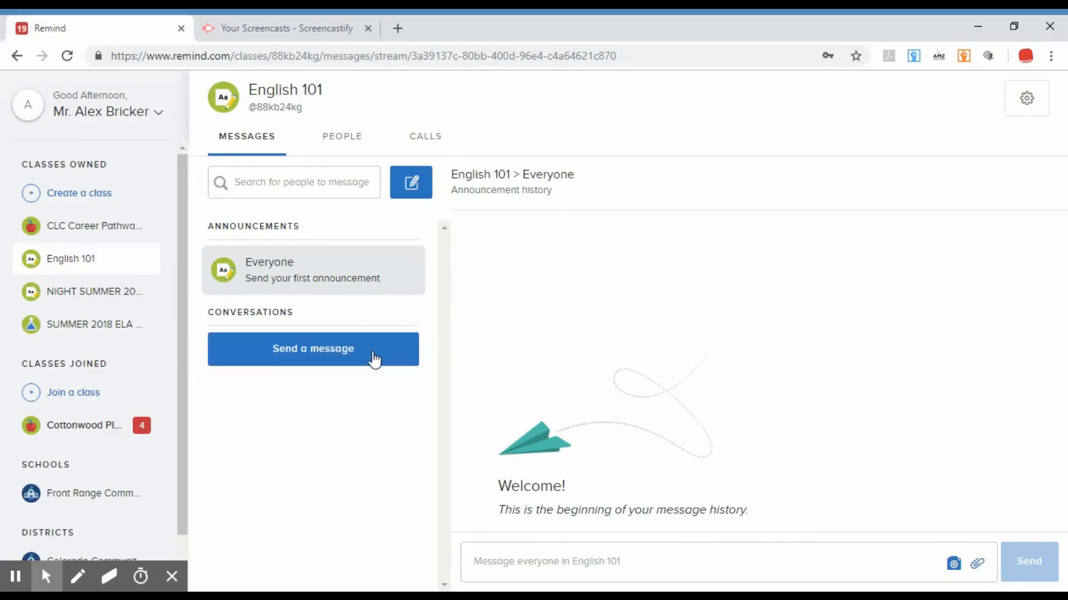
Start a new message with the English 101 class as its recipient.
left_click(341, 365)
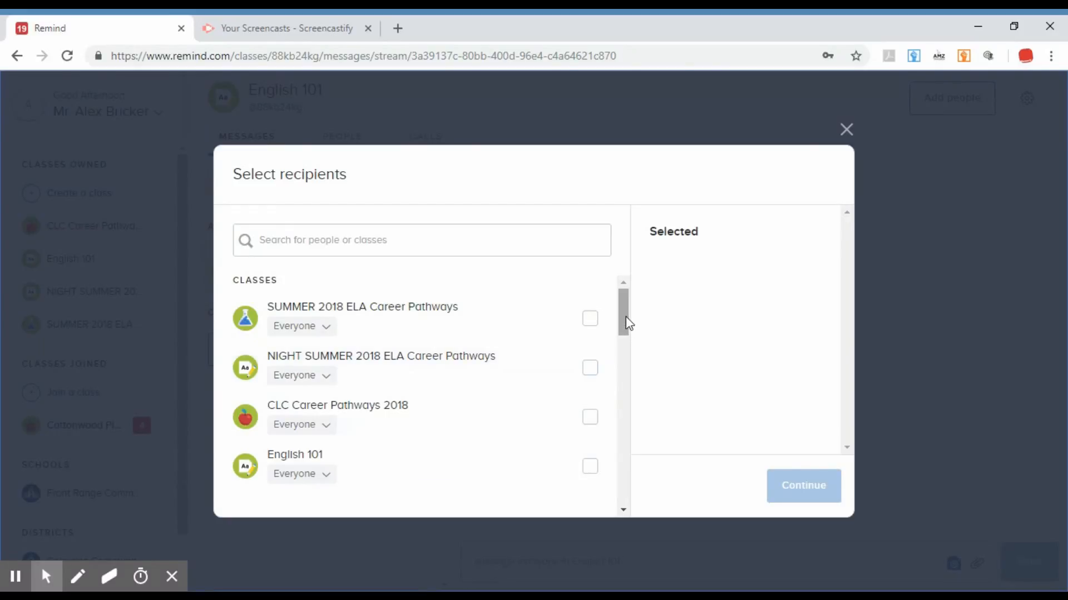
left_click_drag(629, 324, 624, 336)
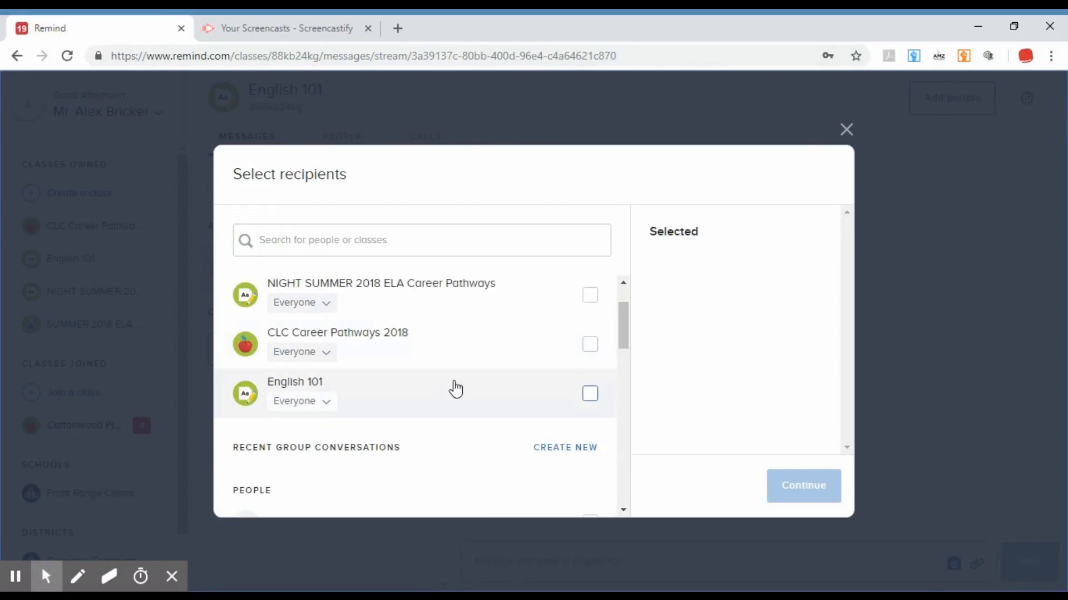
left_click(588, 394)
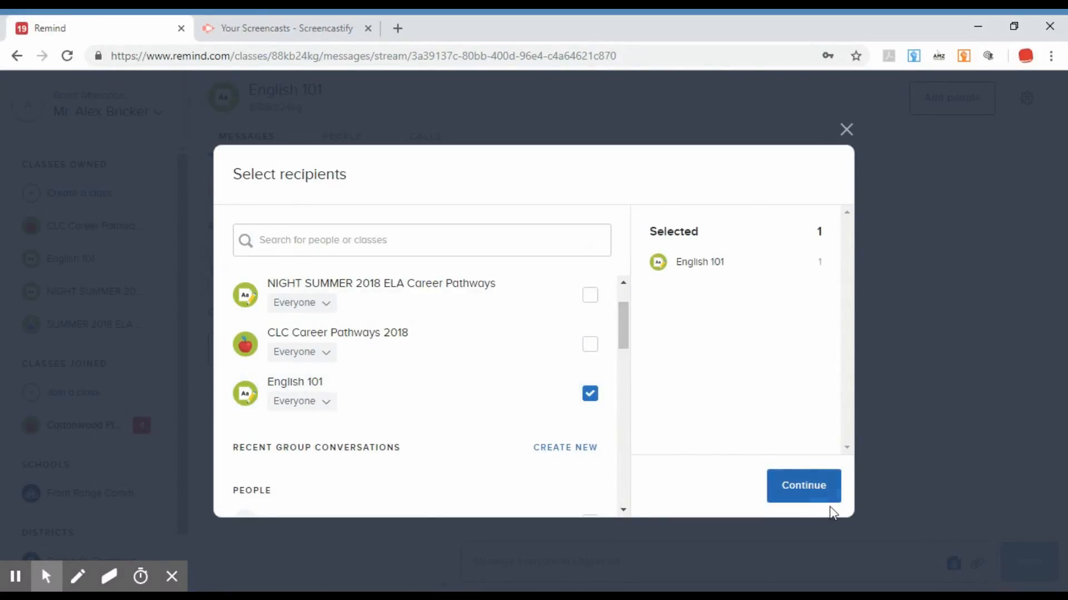
left_click(817, 497)
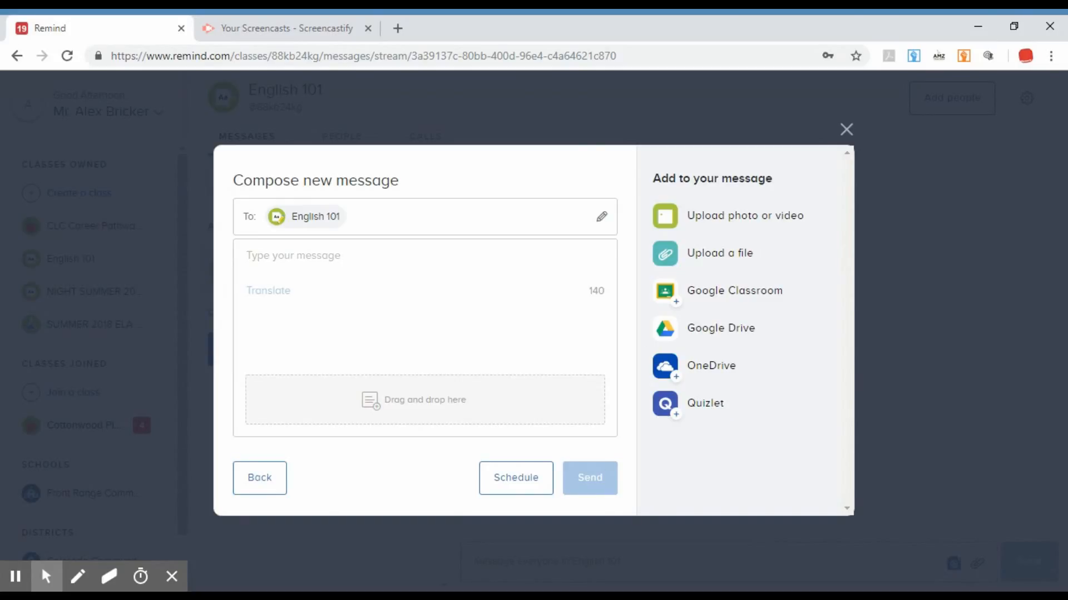
Examine the character counter of the new message's text box.
left_click(437, 263)
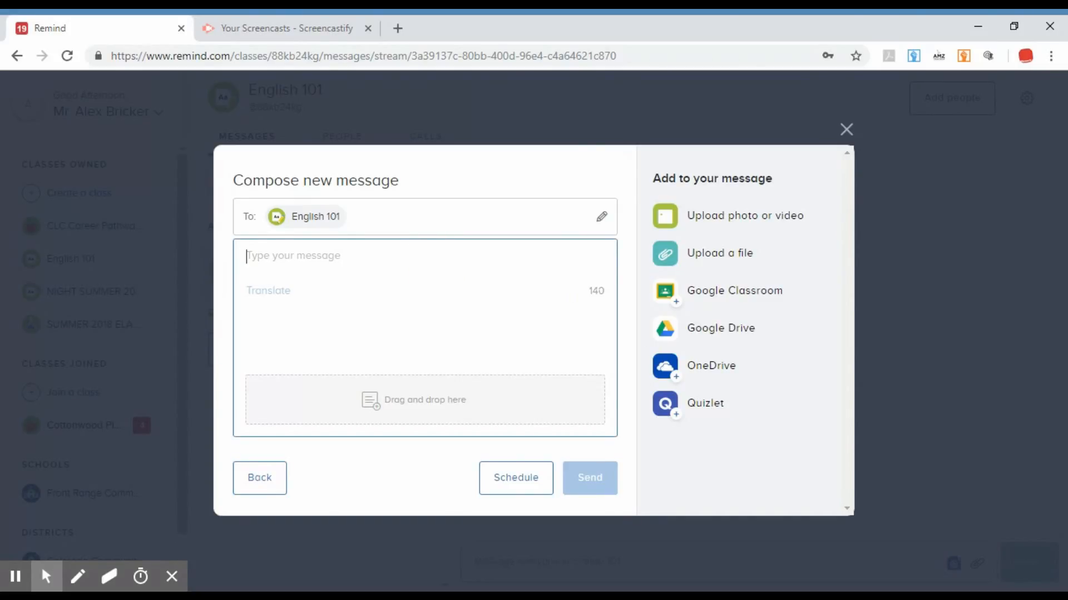
double_click(597, 291)
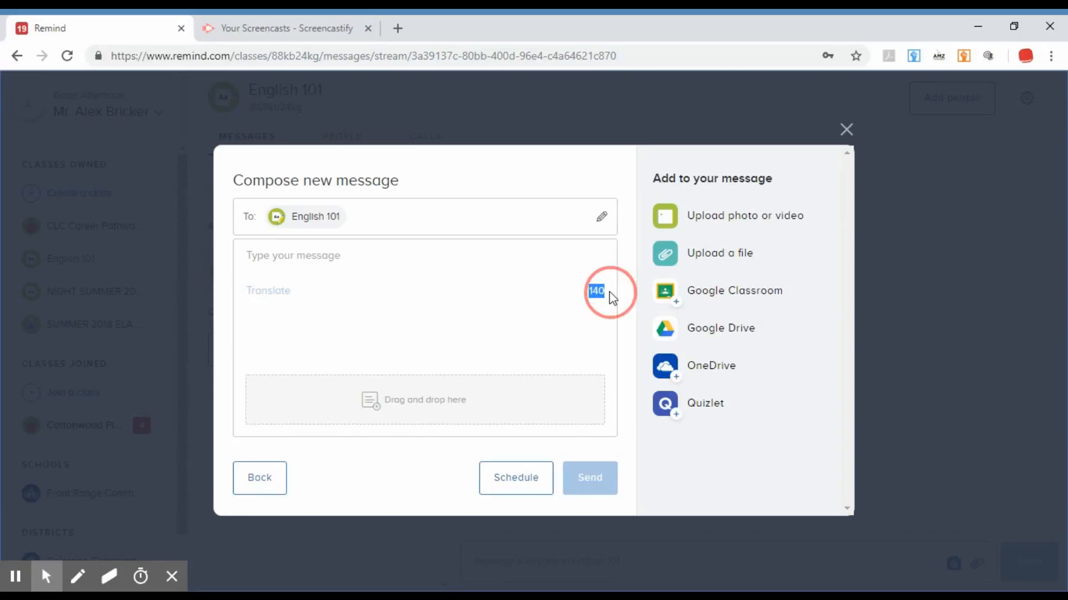
left_click(532, 354)
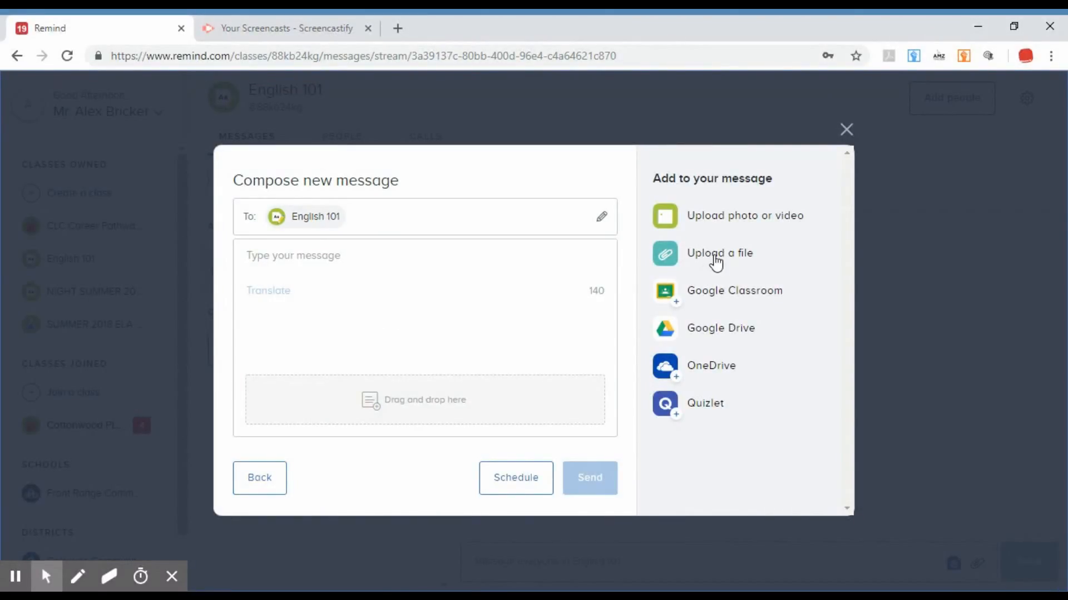
left_click(479, 295)
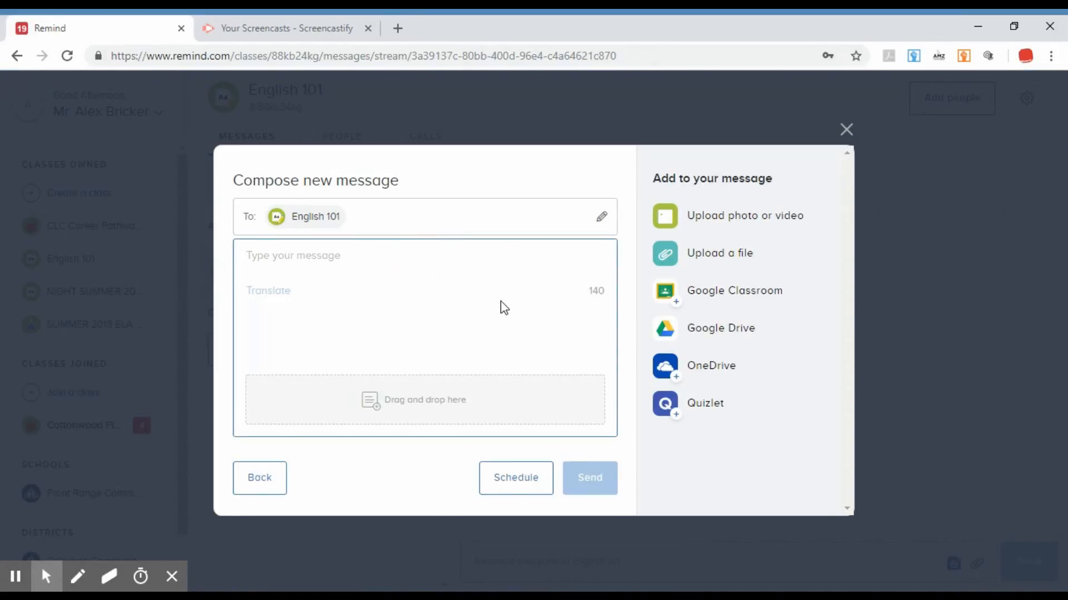
type("H")
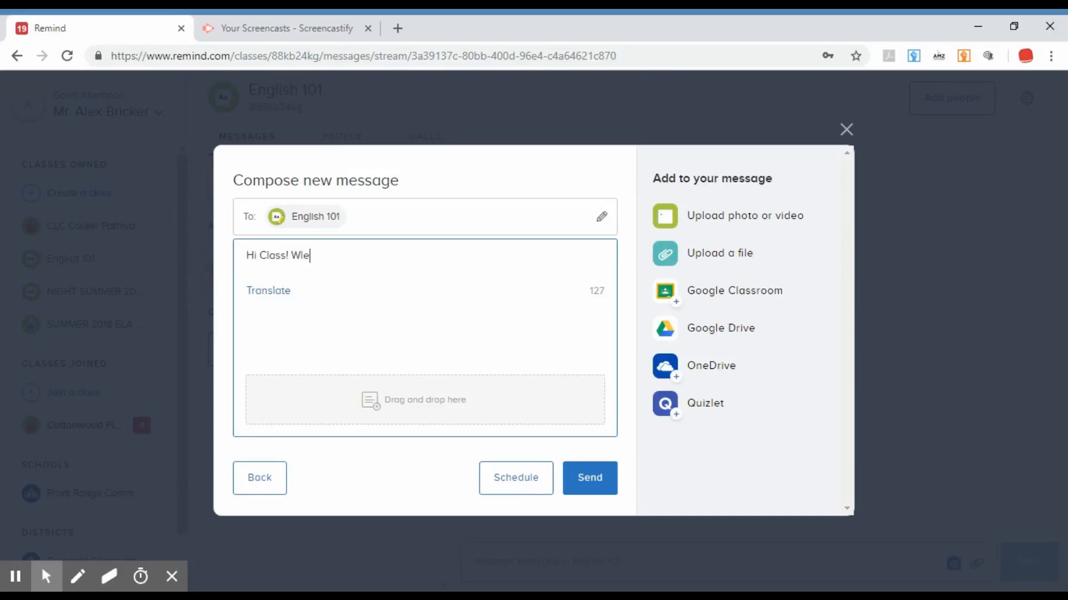
type("i Class! Welcome! I am excited to teach English")
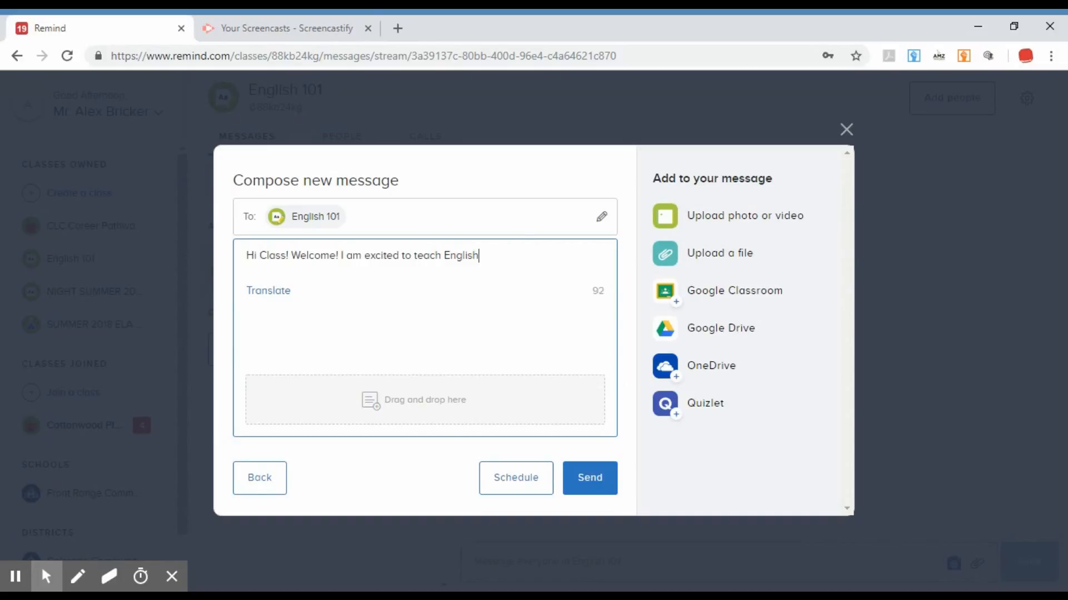
key("BackSpace")
key("BackSpace")
key("BackSpace")
key("BackSpace")
key("BackSpace")
key("BackSpace")
key("BackSpace")
key("BackSpace")
key("BackSpace")
key("BackSpace")
key("BackSpace")
key("BackSpace")
key("BackSpace")
key("BackSpace")
key("BackSpace")
key("BackSpace")
key("BackSpace")
key("BackSpace")
key("BackSpace")
key("BackSpace")
key("BackSpace")
key("BackSpace")
key("BackSpace")
key("BackSpace")
key("BackSpace")
key("BackSpace")
key("BackSpace")
key("BackSpace")
key("BackSpace")
key("BackSpace")
key("BackSpace")
key("BackSpace")
key("BackSpace")
key("BackSpace")
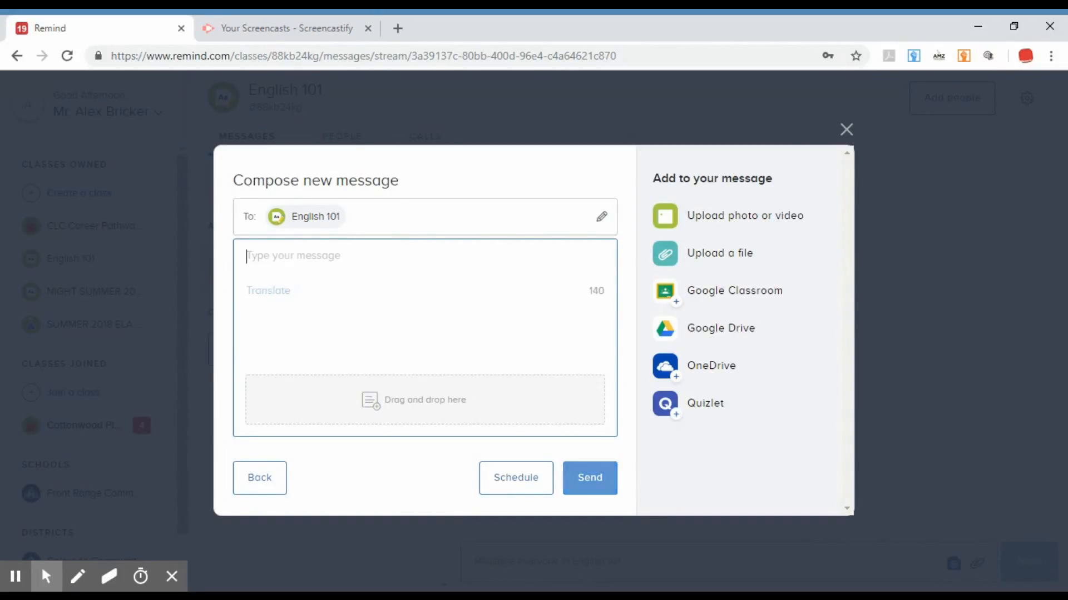
Write a message to English 101 beginning with "Watch this English".
type("Watch this English Lear")
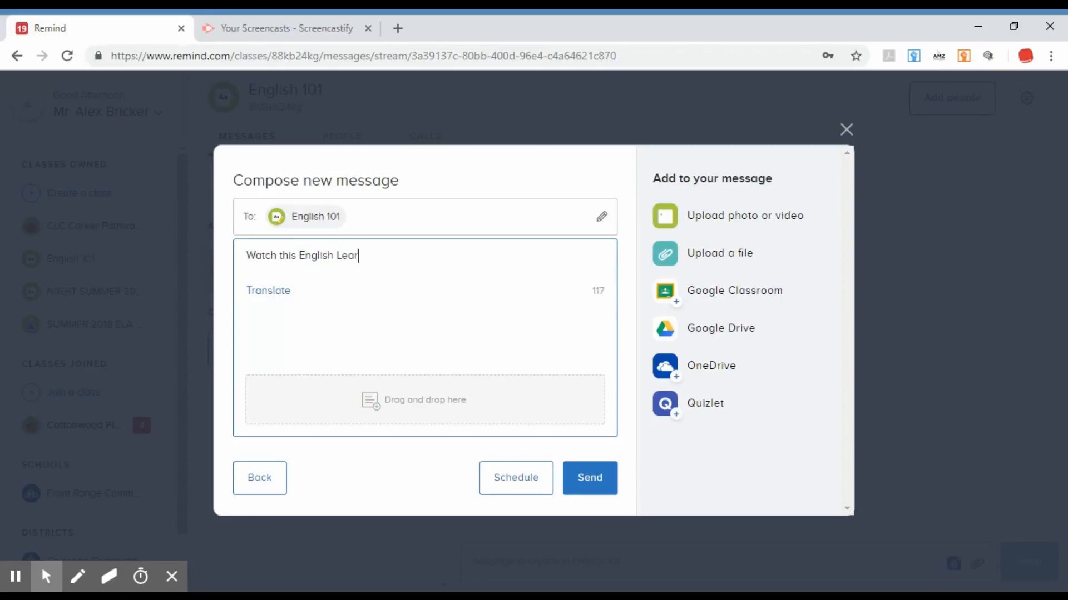
type("Video:")
Open YouTube in a new browser tab and search for "phrasal verb esl lesson eslwithpurpose".
left_click(408, 28)
type("www.youtube.com")
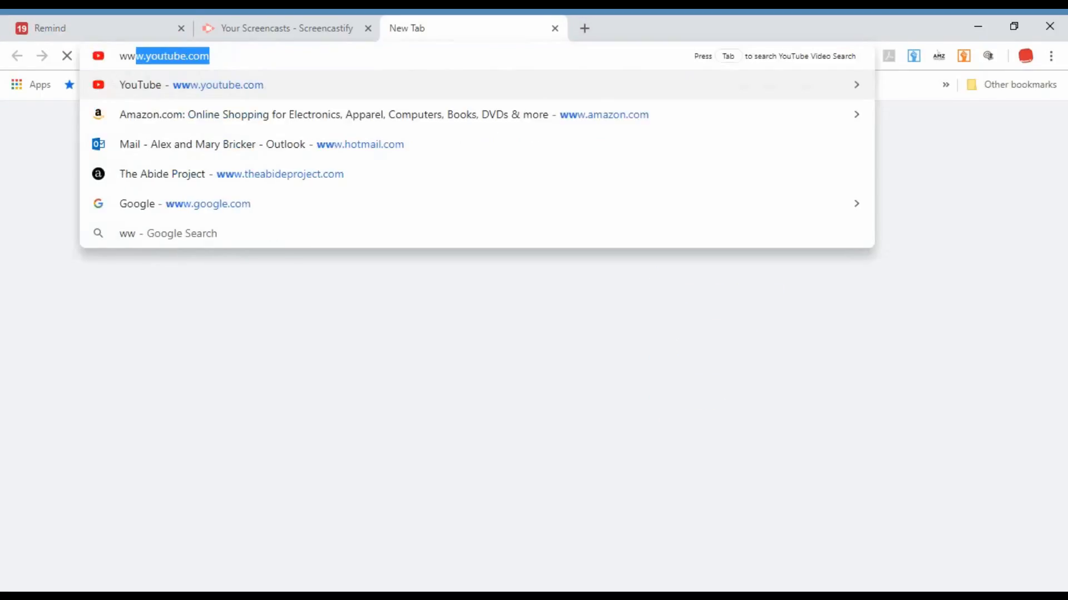
key("Return")
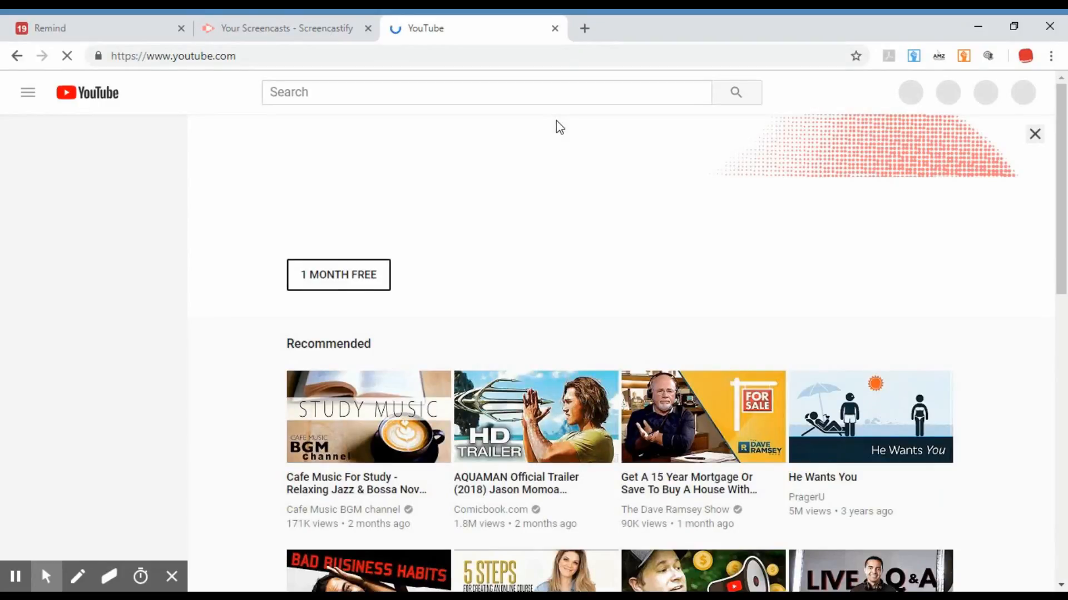
left_click(553, 91)
type("ph")
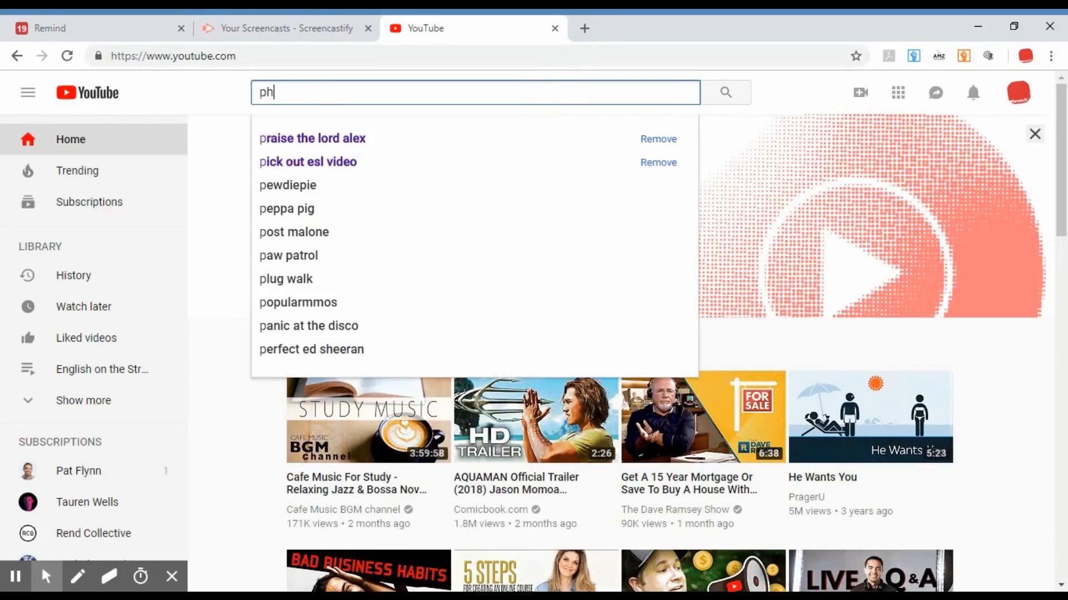
type("rasal verb es")
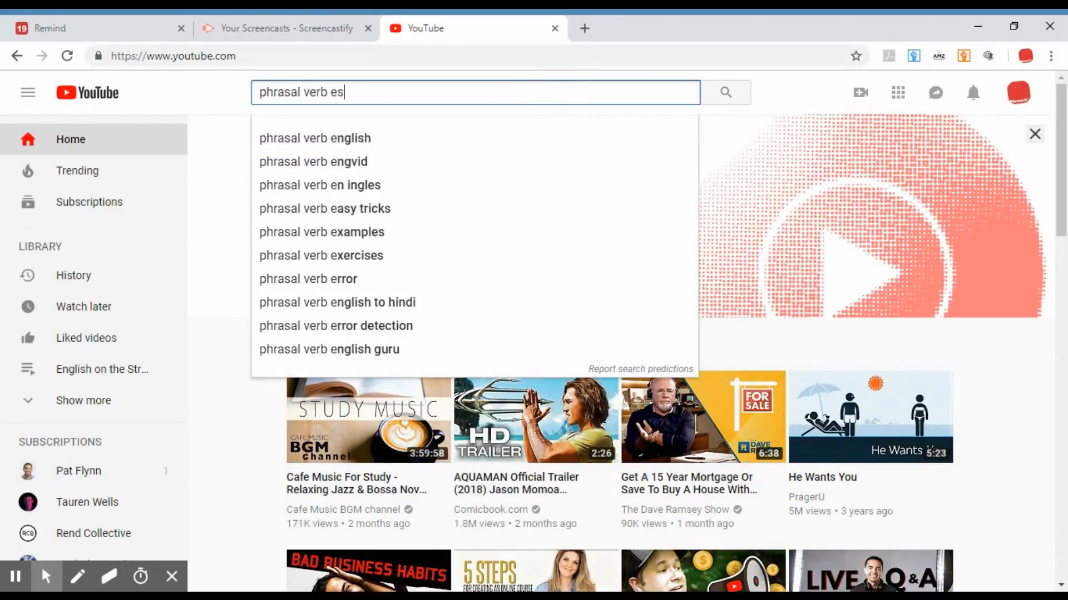
type("l lesson esl")
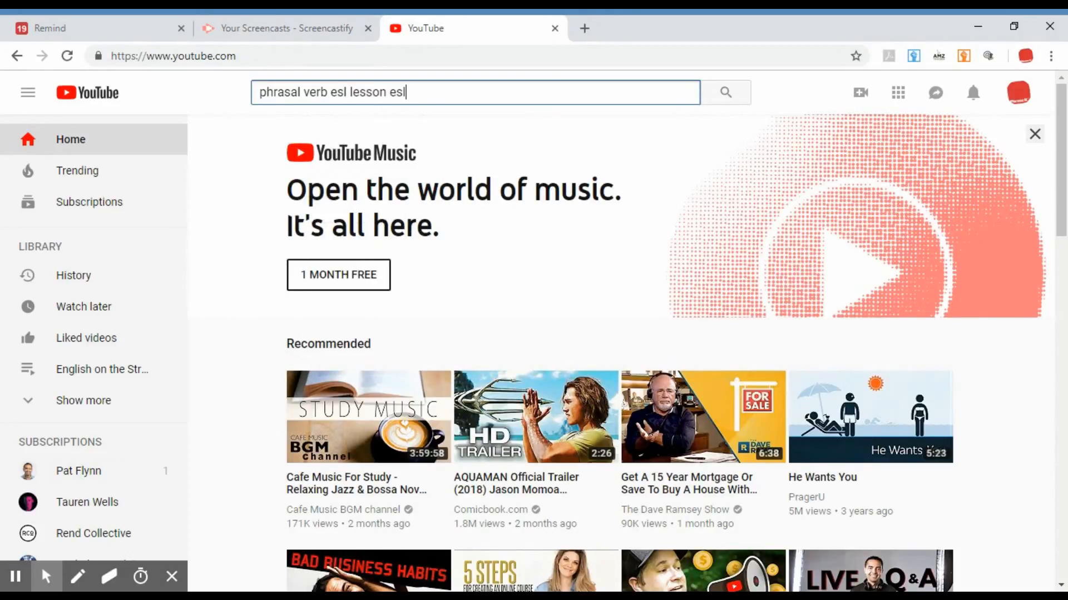
type("withpurpose")
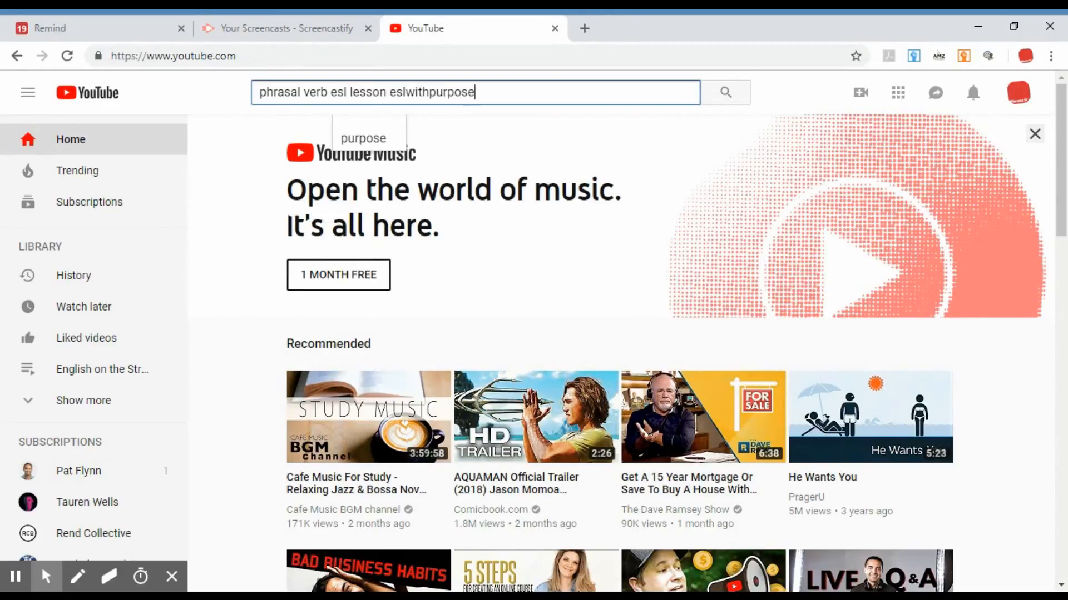
key("Return")
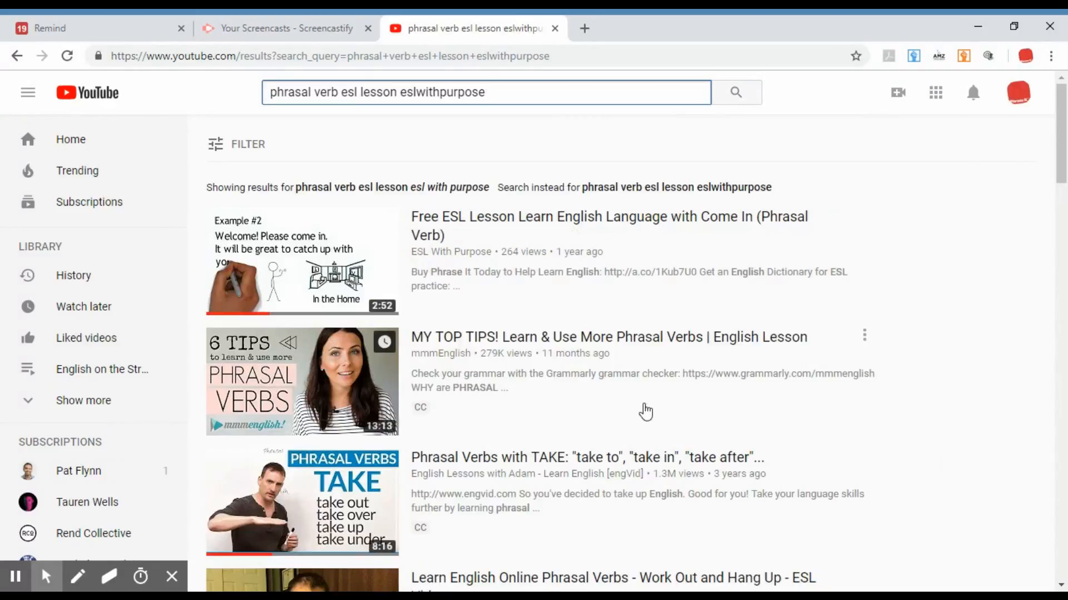
Open the video "Learn English Online Phrasal Verbs - Work Out and Hang Up - ESL Video" from the search results and pause it.
mouse_move(617, 227)
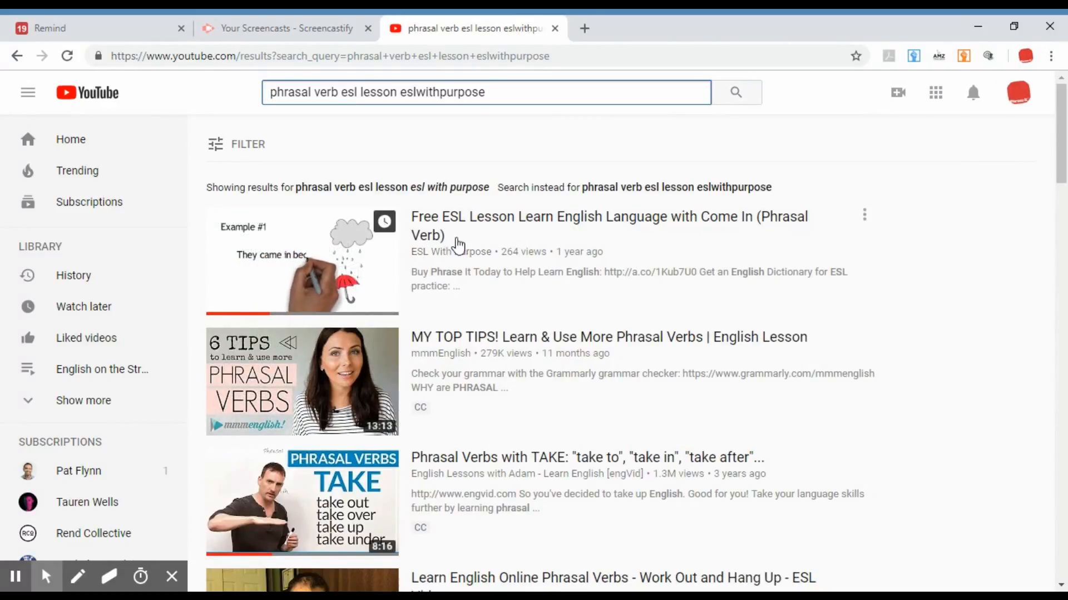
scroll(725, 293, "down", 2)
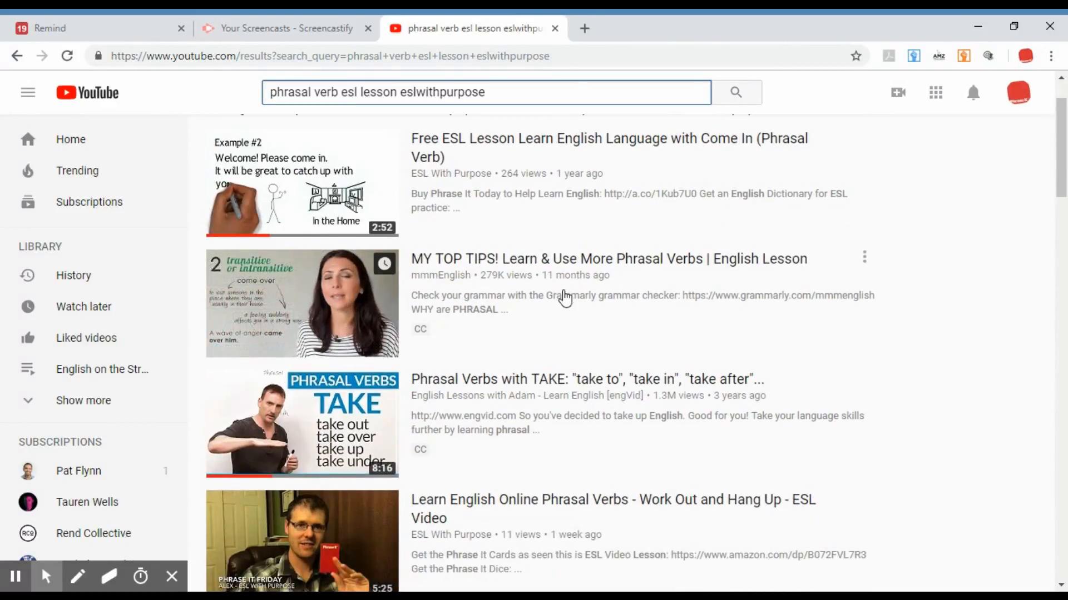
scroll(565, 301, "down", 2)
scroll(580, 460, "down", 2)
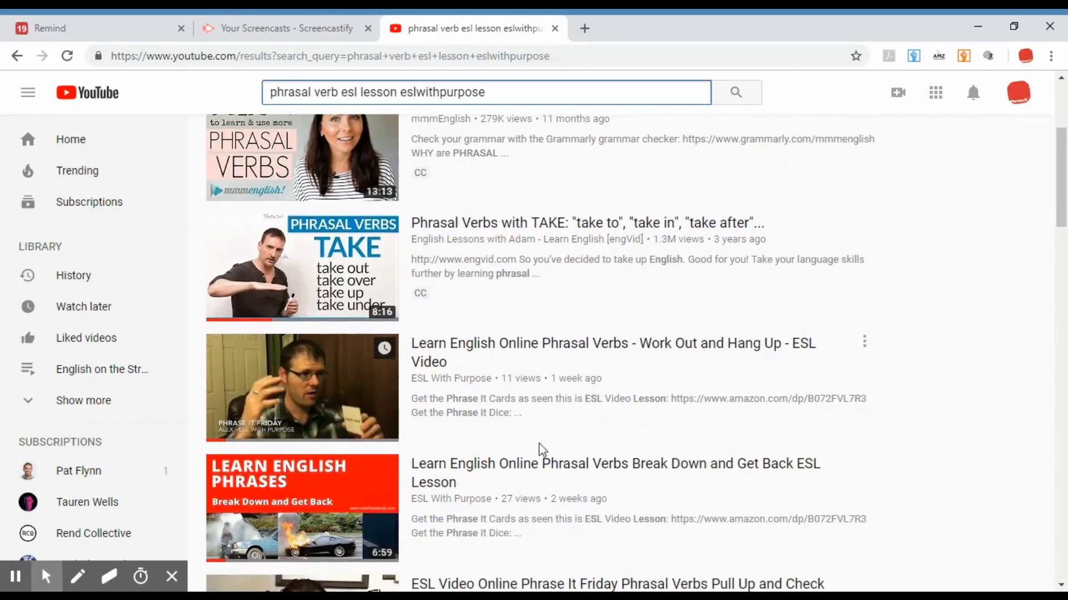
scroll(379, 273, "up", 6)
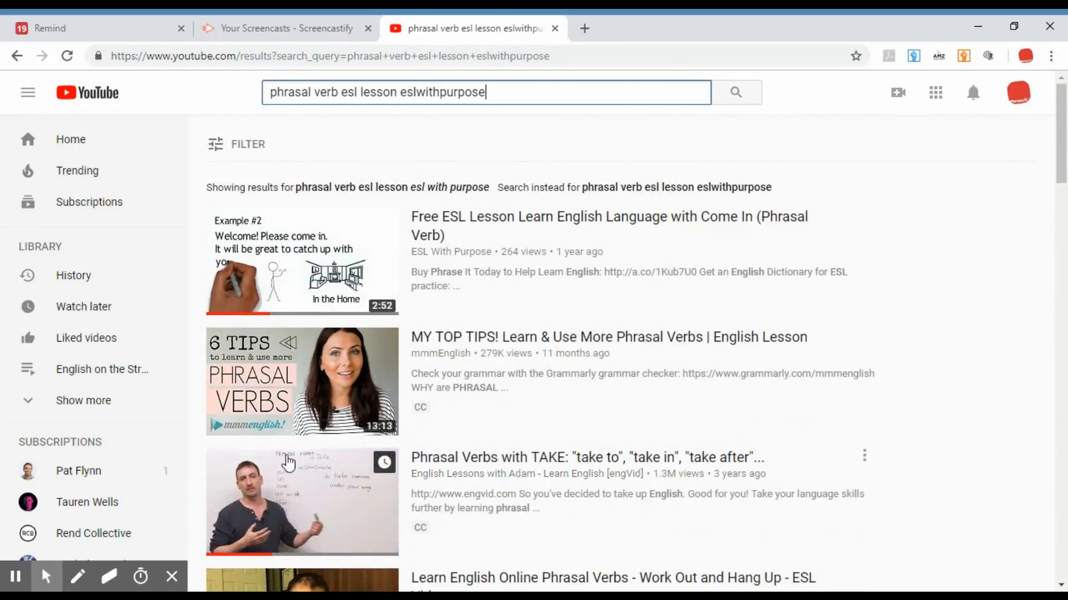
left_click_drag(1063, 151, 1064, 163)
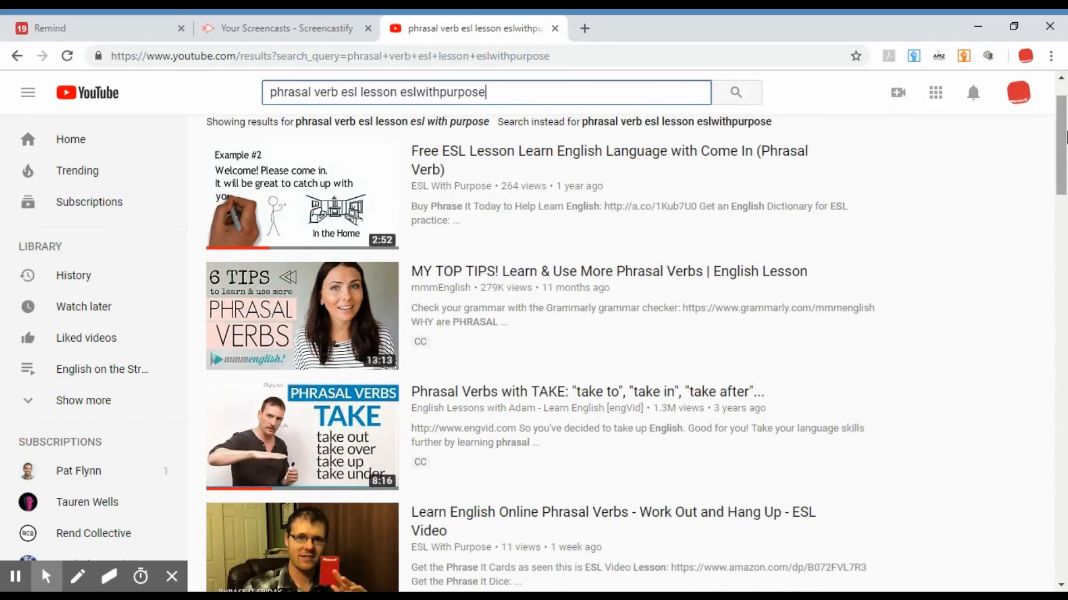
scroll(1066, 136, "down", 8)
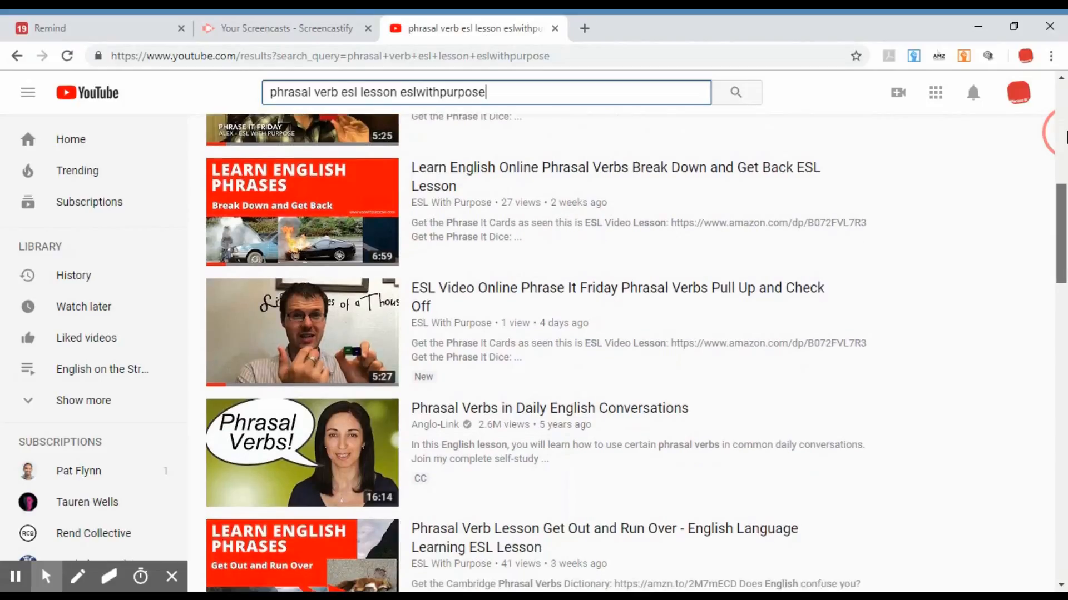
scroll(1065, 136, "down", 2)
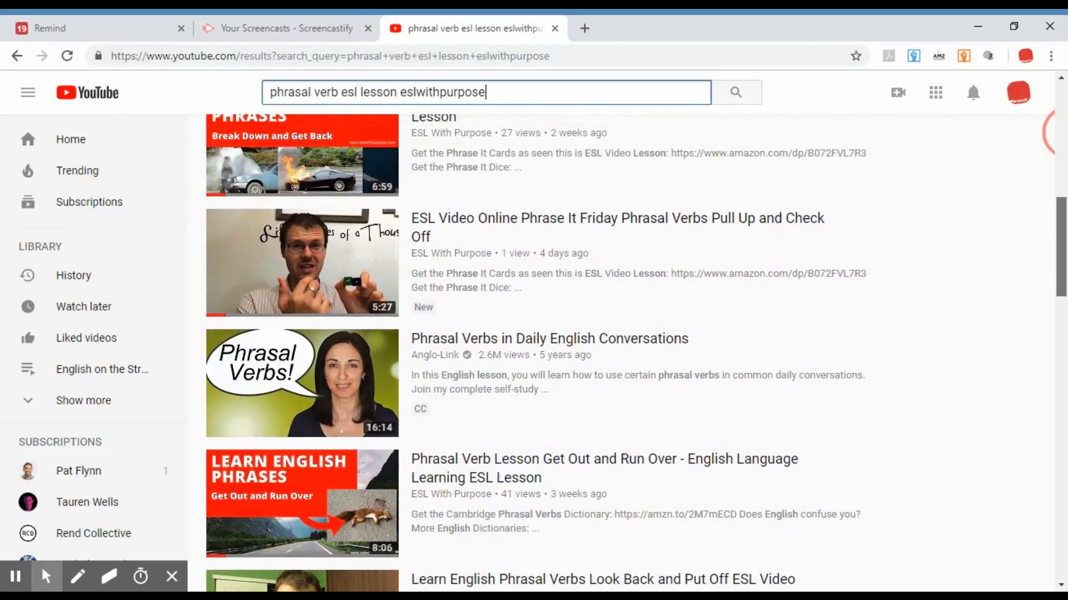
scroll(660, 374, "up", 3)
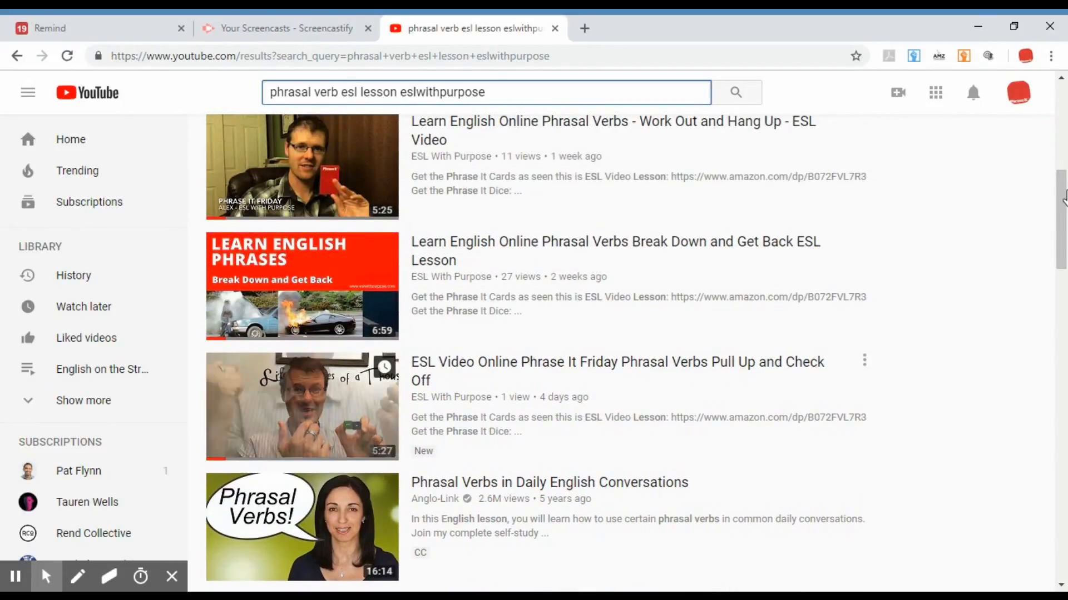
left_click_drag(1064, 197, 1064, 151)
left_click(688, 365)
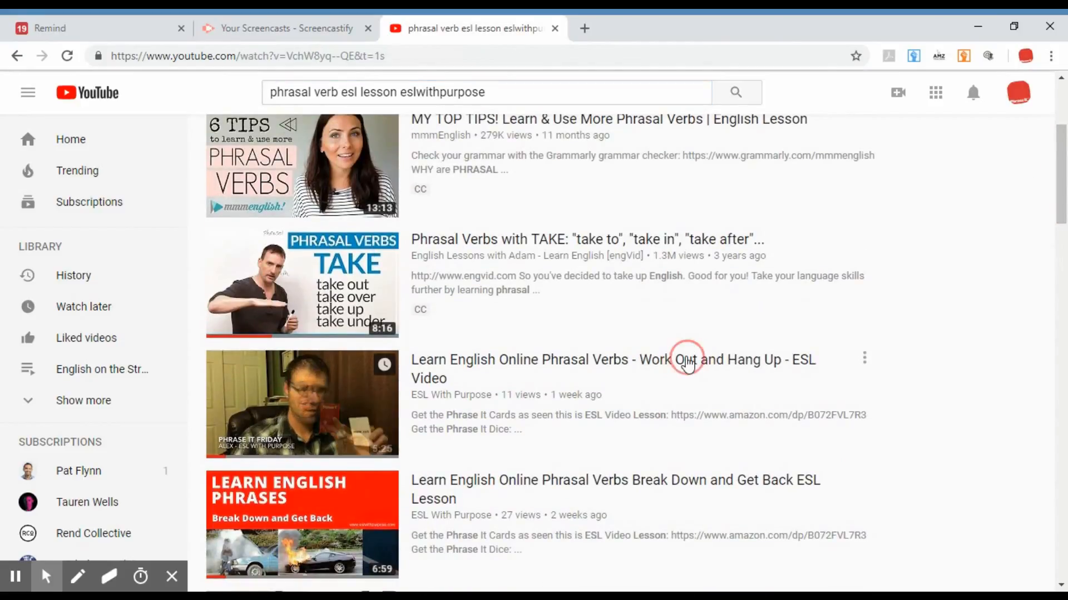
left_click(53, 494)
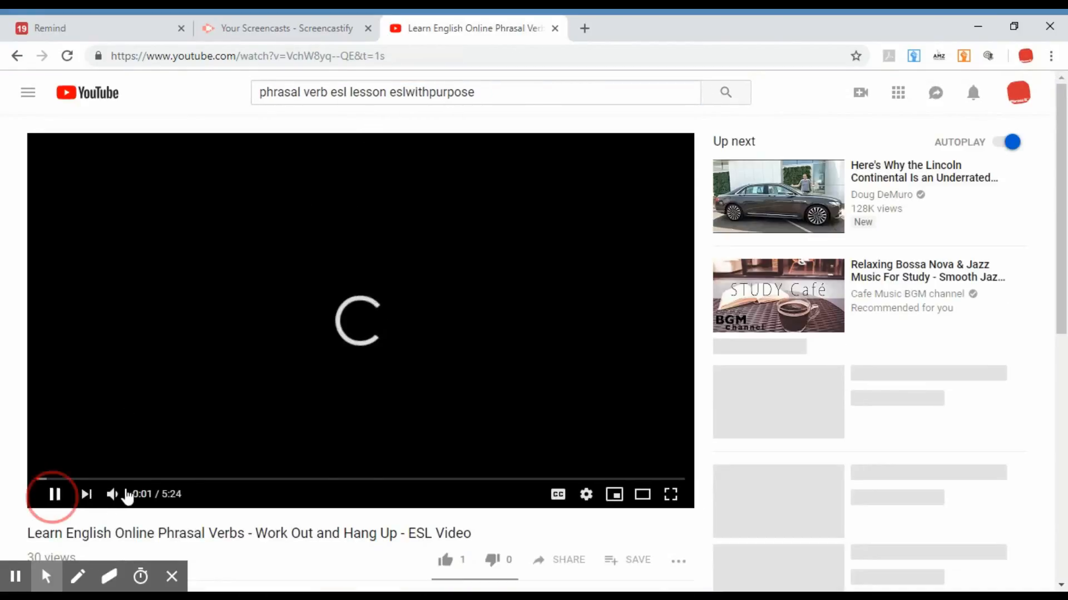
Copy the video's web address, switch to Remind, add it to the end of the English 101 message and send it.
left_click(408, 55)
key("ctrl+c")
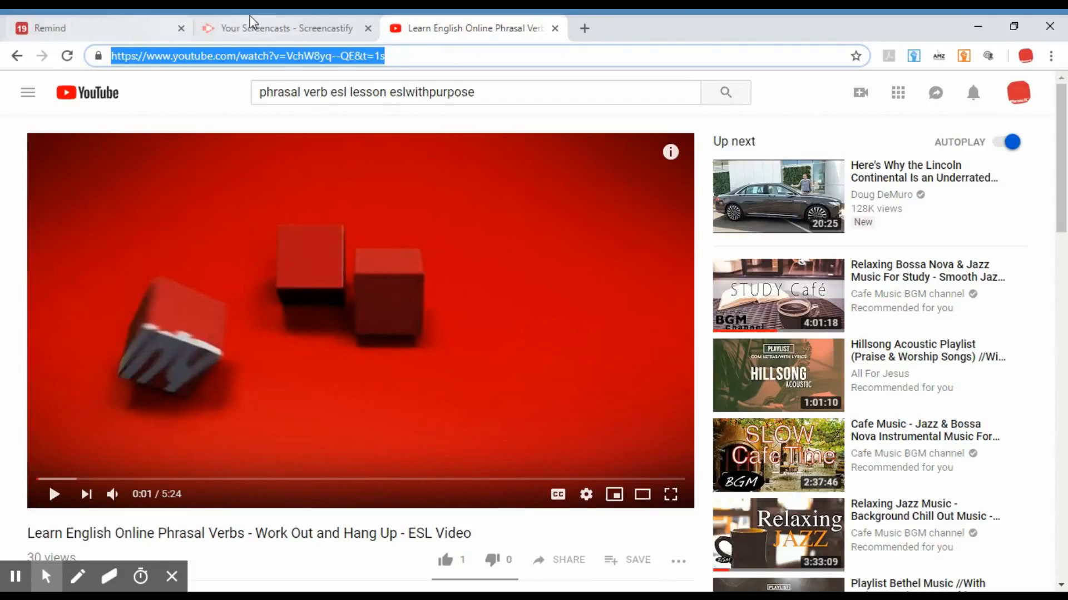
left_click(88, 20)
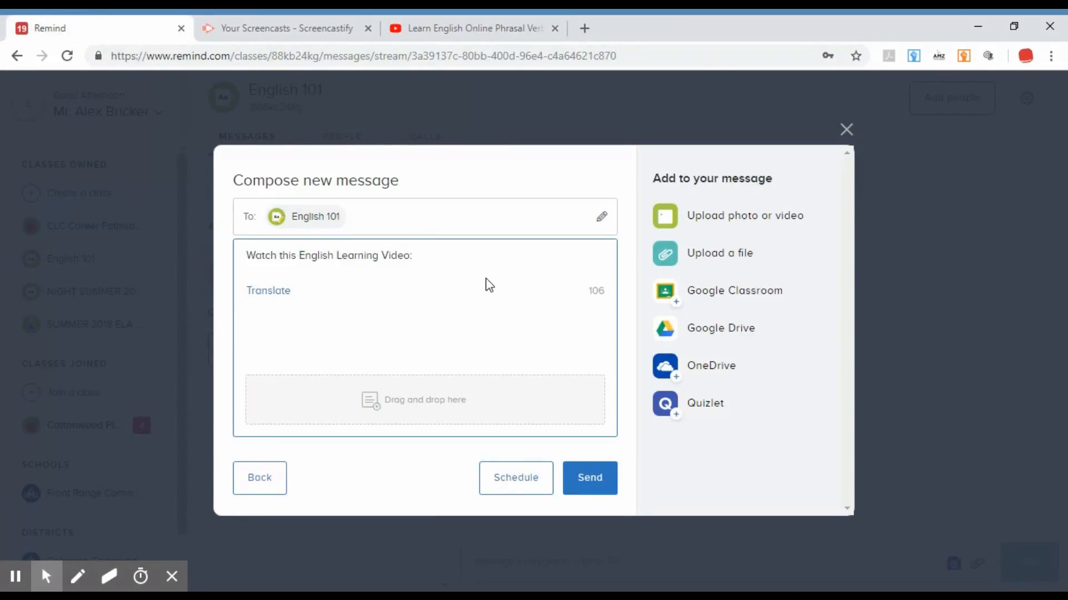
key("ctrl+v")
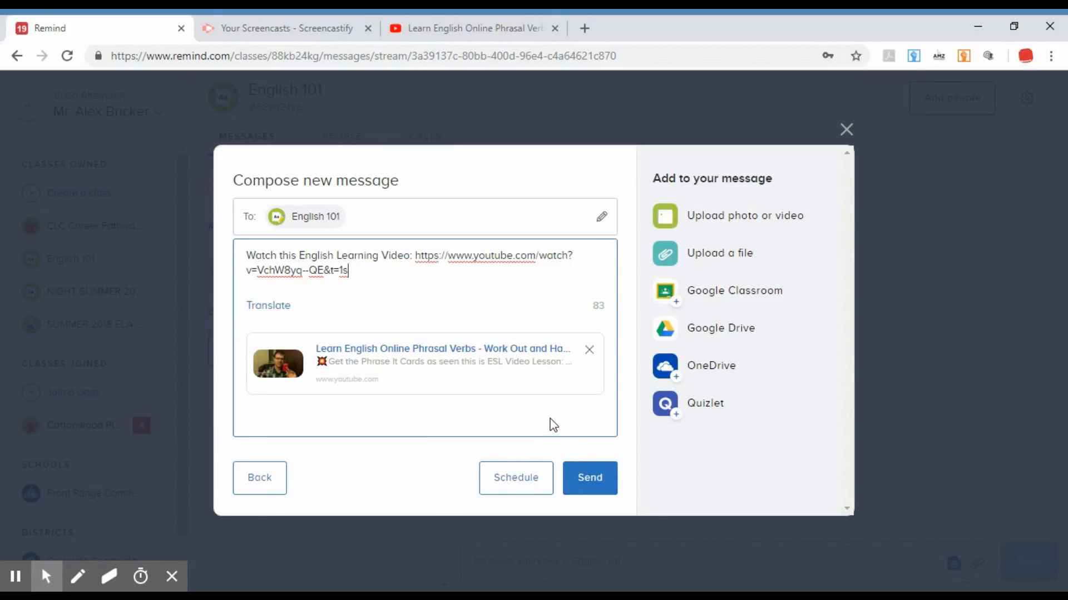
left_click(591, 482)
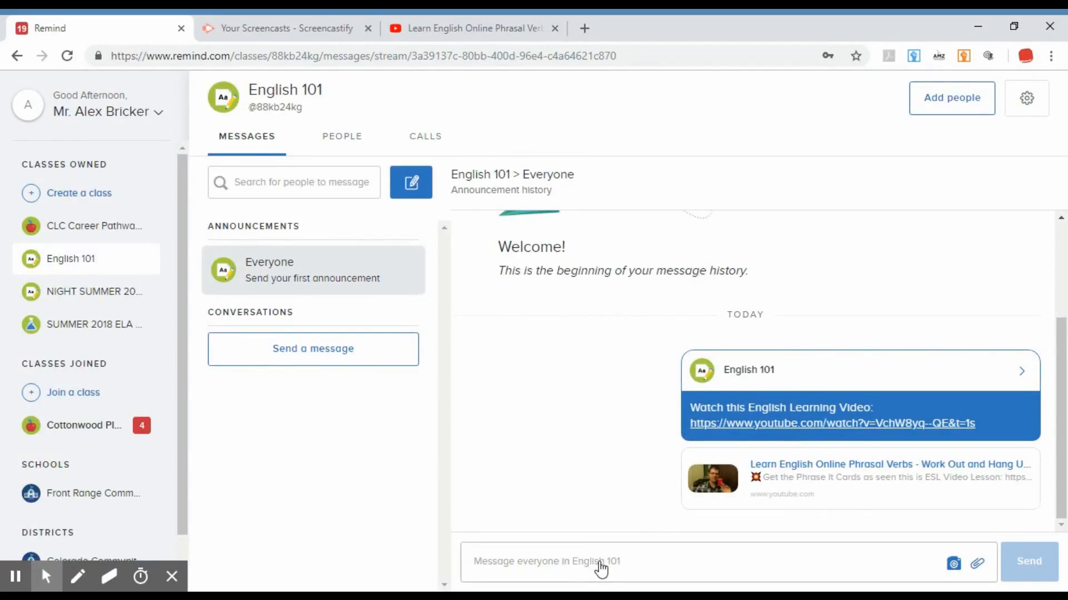
left_click(672, 561)
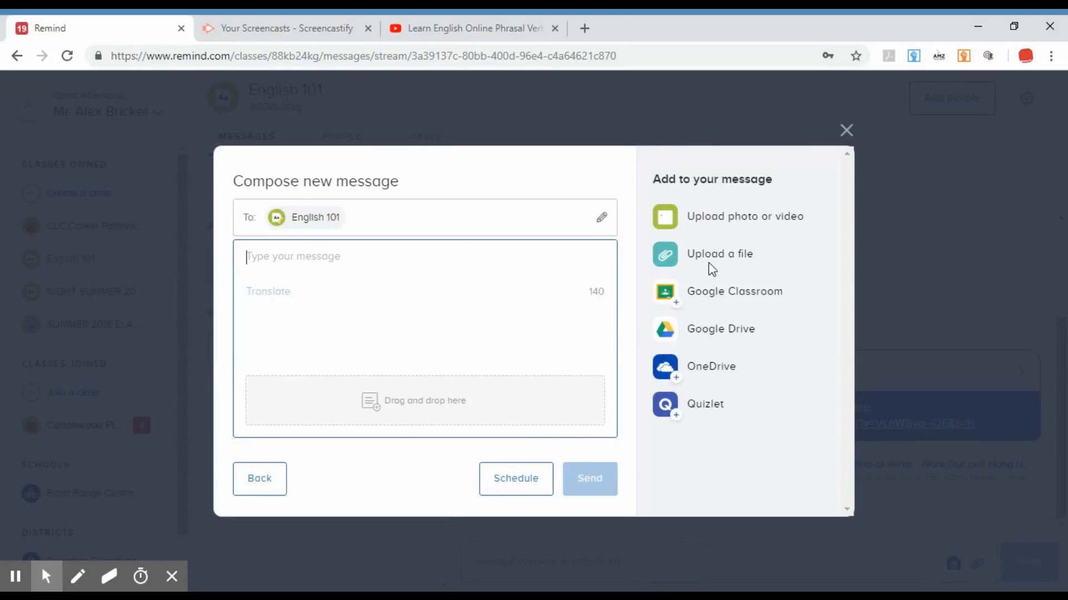
left_click(846, 130)
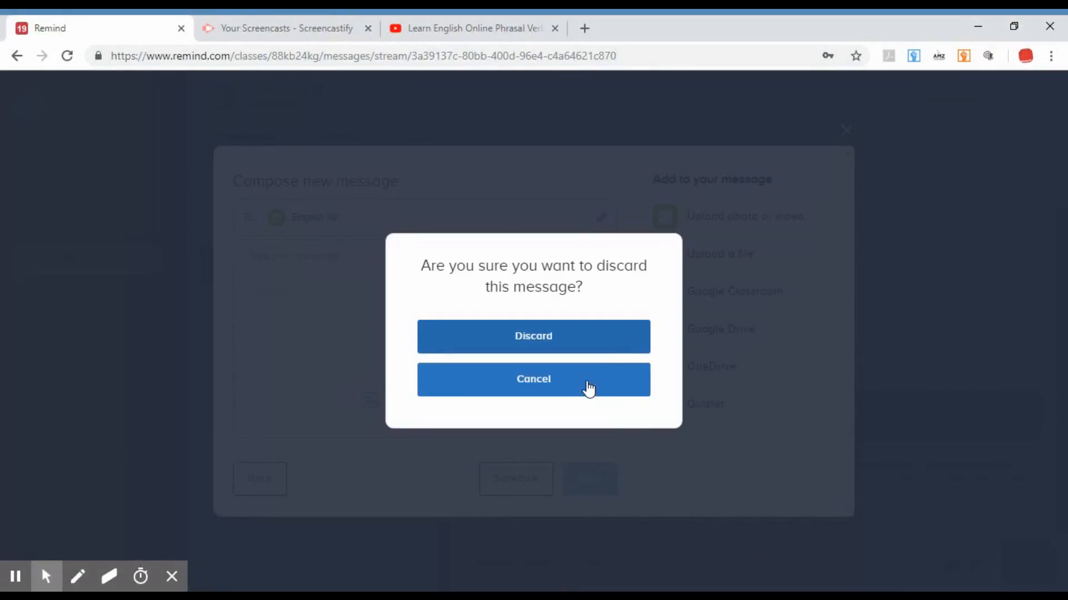
left_click(584, 383)
left_click(845, 131)
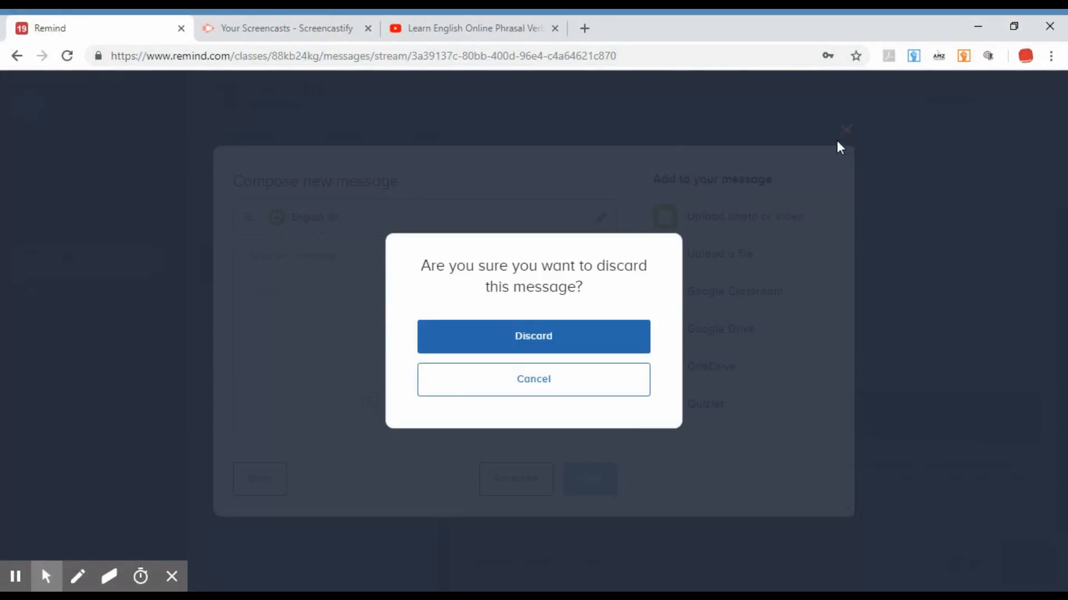
left_click(538, 396)
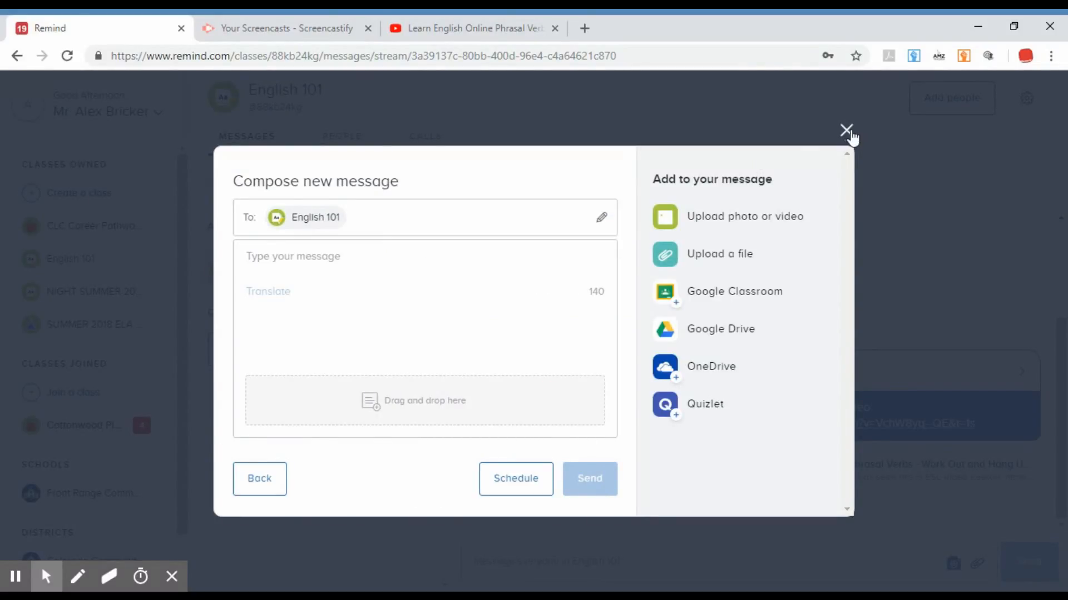
left_click(273, 479)
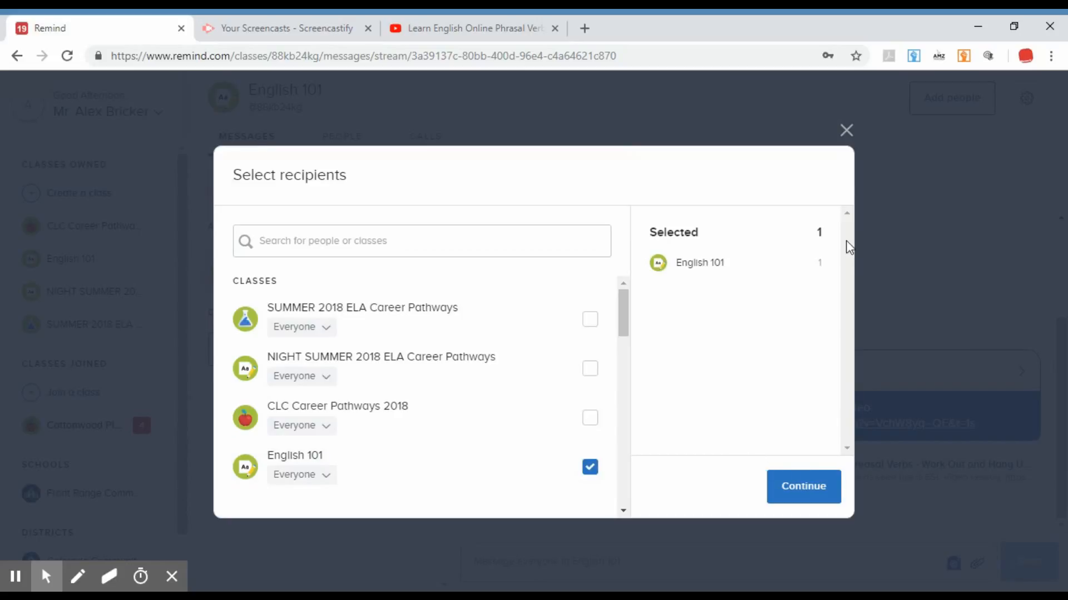
left_click(847, 132)
left_click(570, 346)
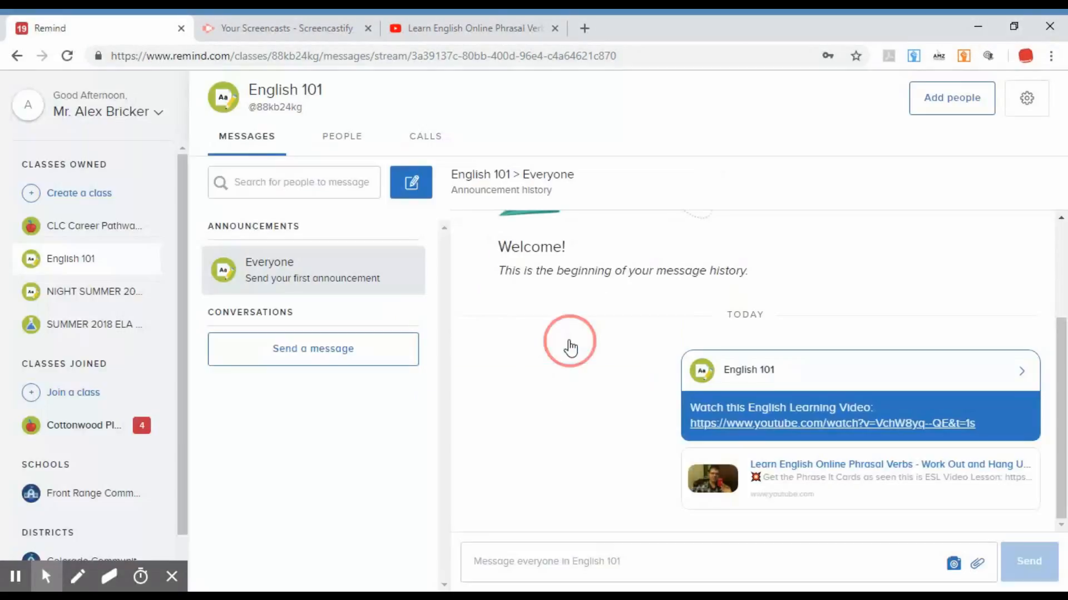
Start another new message with the English 101 class as its recipient.
left_click(1060, 396)
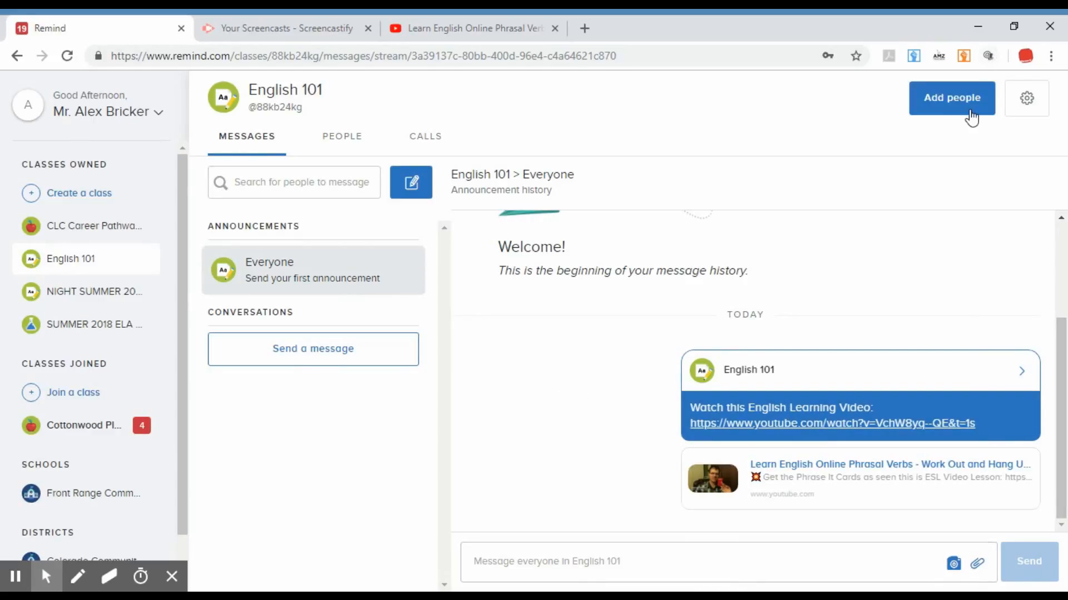
left_click(420, 188)
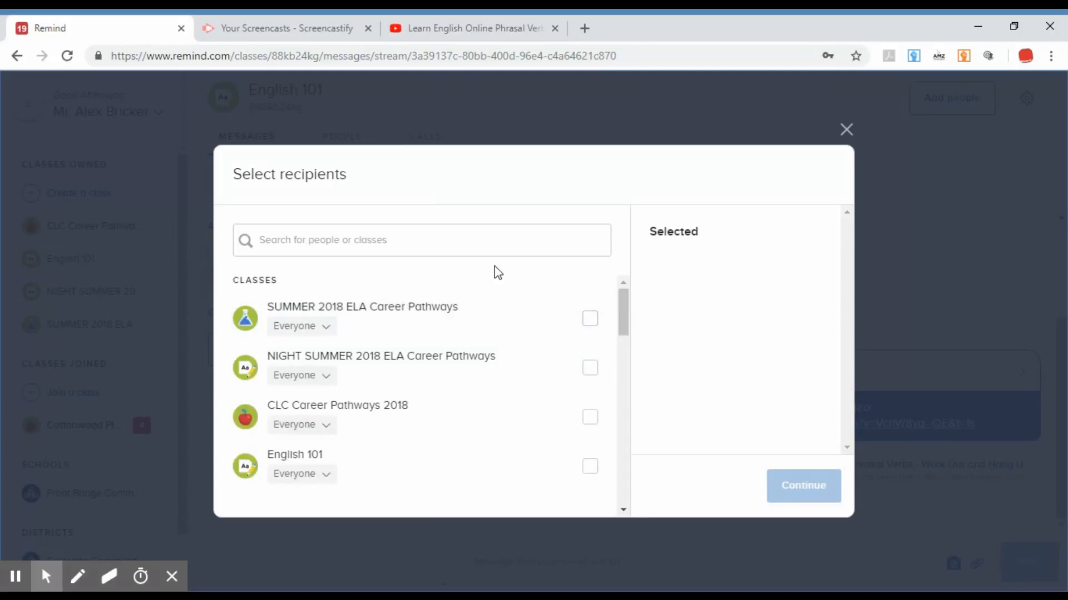
left_click(488, 469)
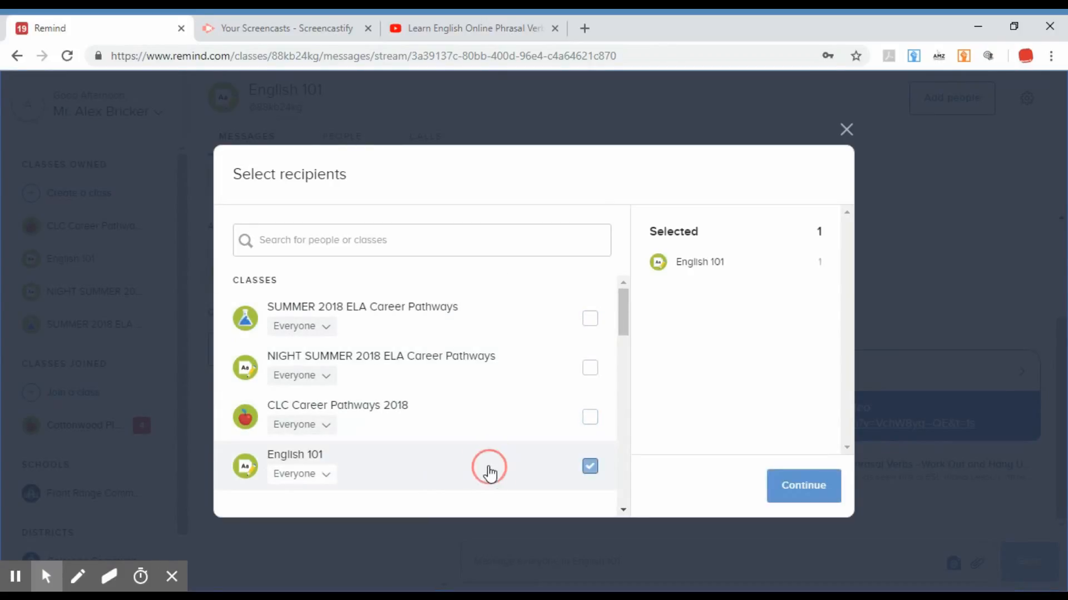
left_click(808, 496)
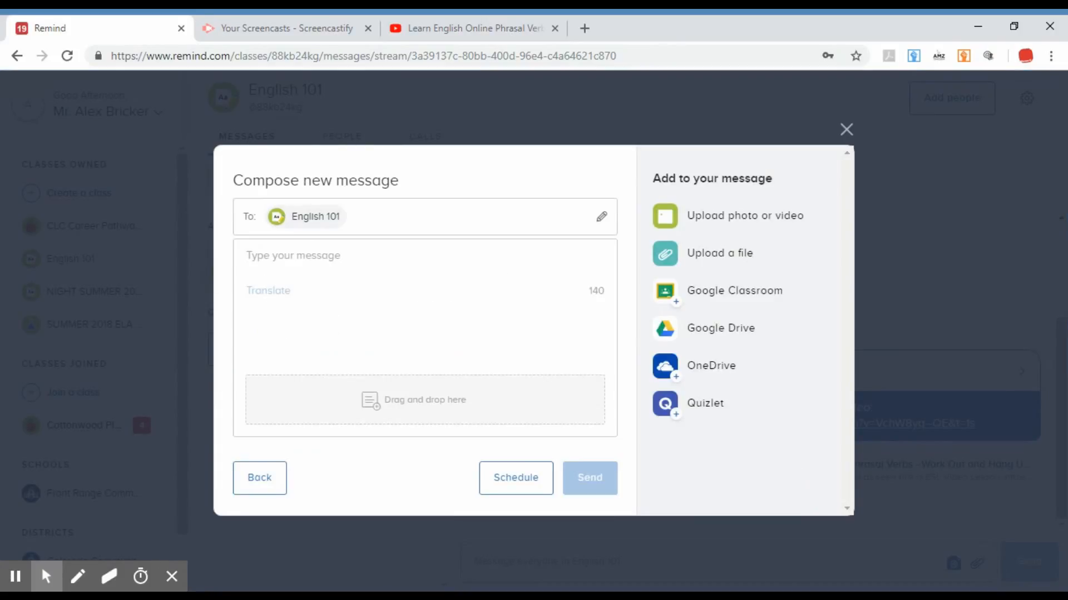
Paste the Google Forms link to the ESL 5-6 - Employability Skills Survey into the message and send it.
left_click(437, 275)
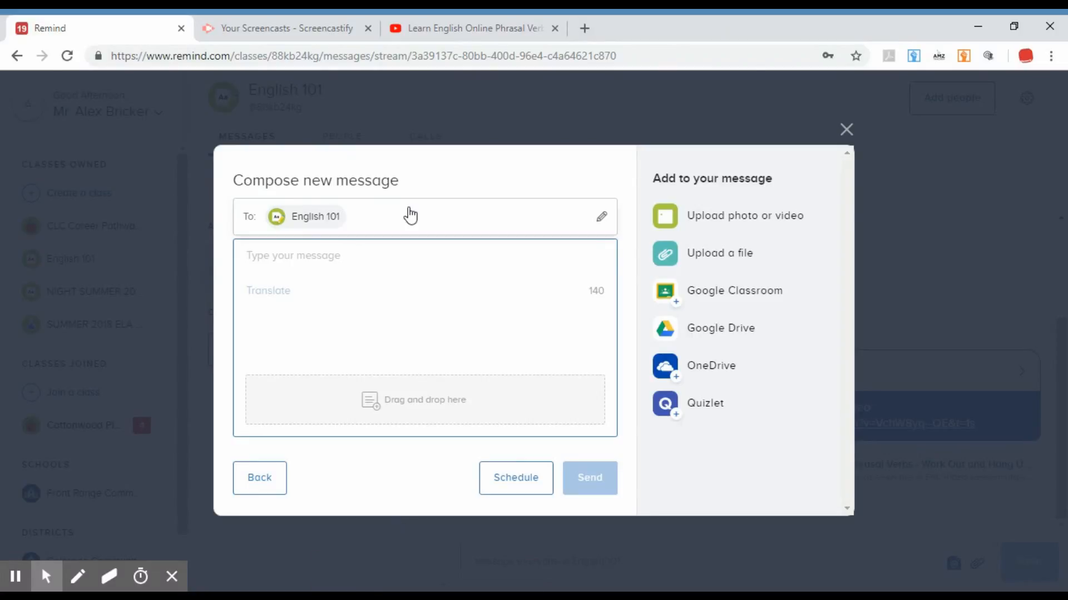
left_click(175, 592)
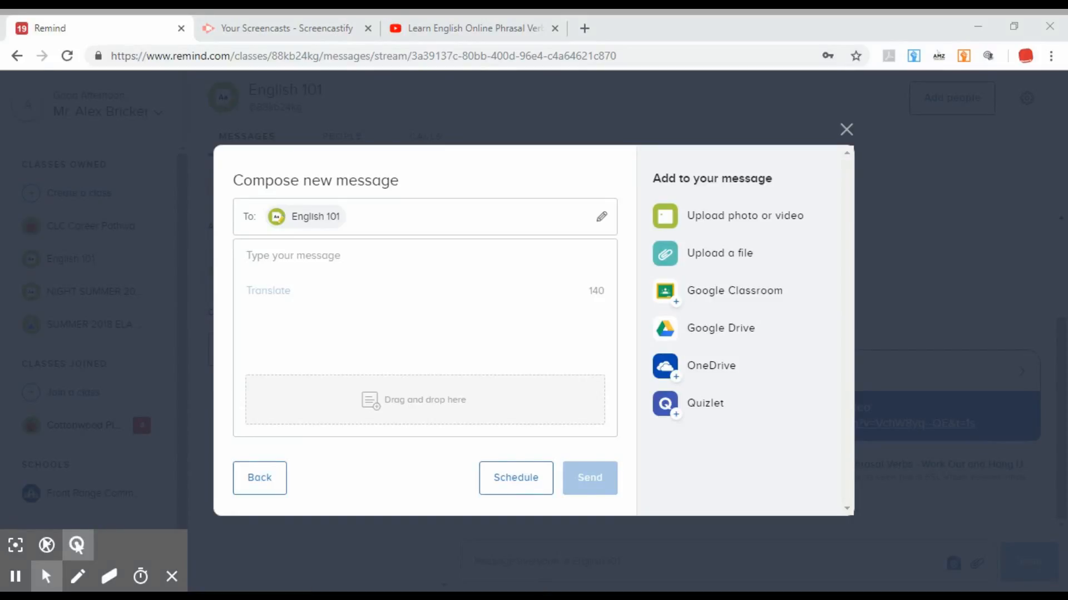
key("alt+Tab")
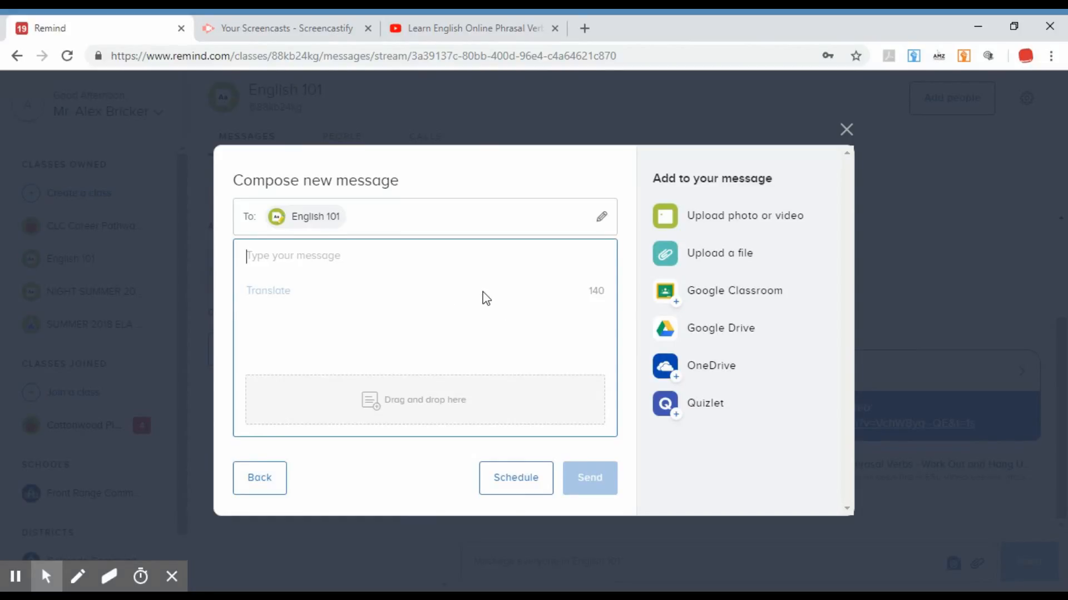
type("https://docs.google.com/forms/d/e/1FAIpQLSde8g2YNc7SODU0WsgvTYT0_VGPwv4Fune8PwMXtU7w5lcN4Q/viewform?c=0&w=1")
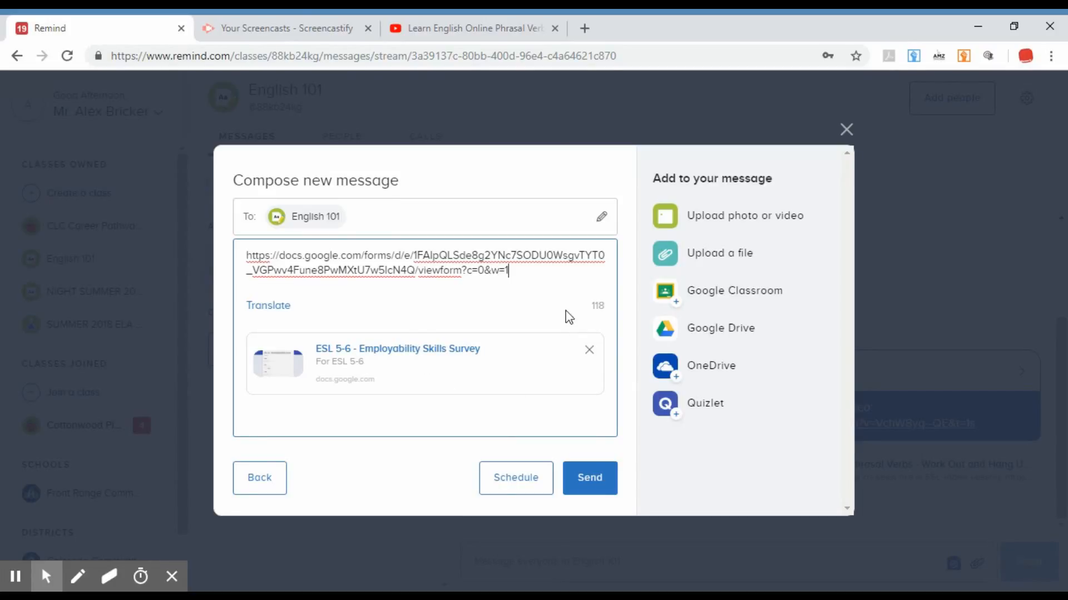
left_click(590, 479)
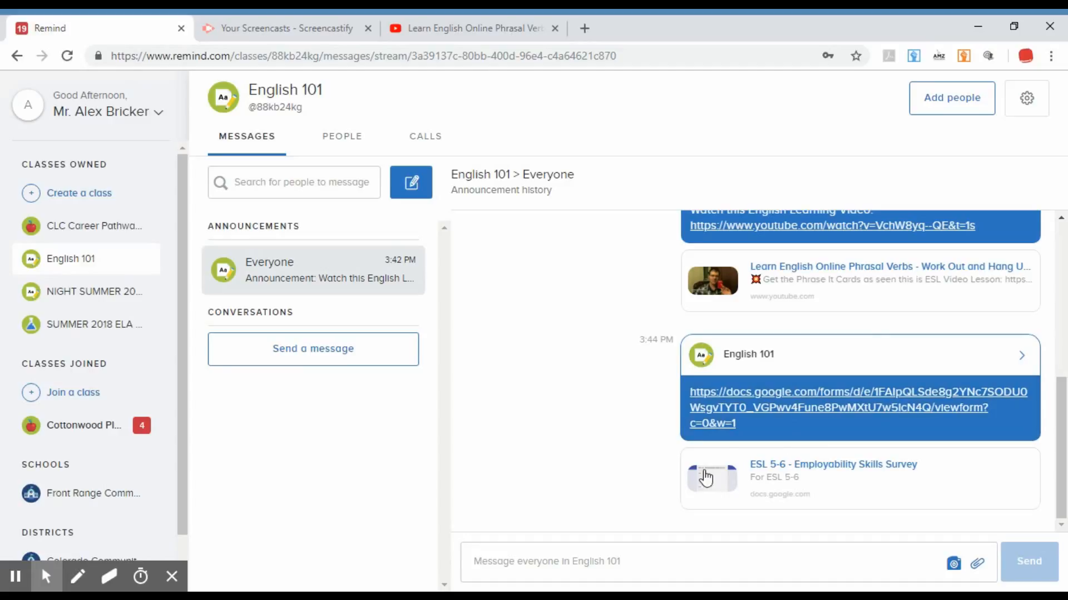
Open the survey link from the sent message and examine the form's questions.
left_click(766, 408)
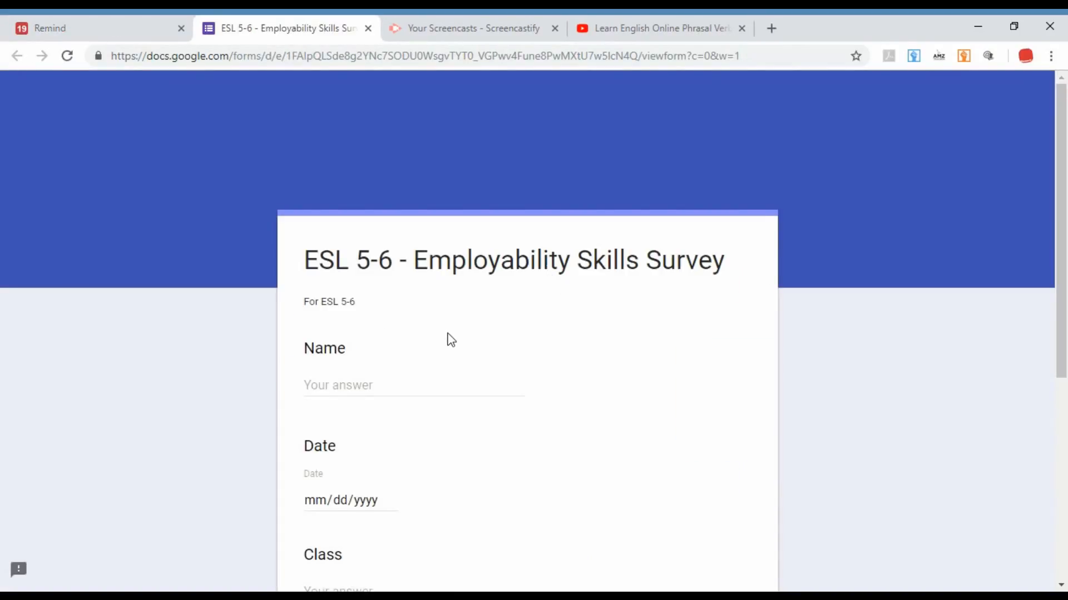
scroll(472, 353, "down", 2)
scroll(384, 251, "down", 4)
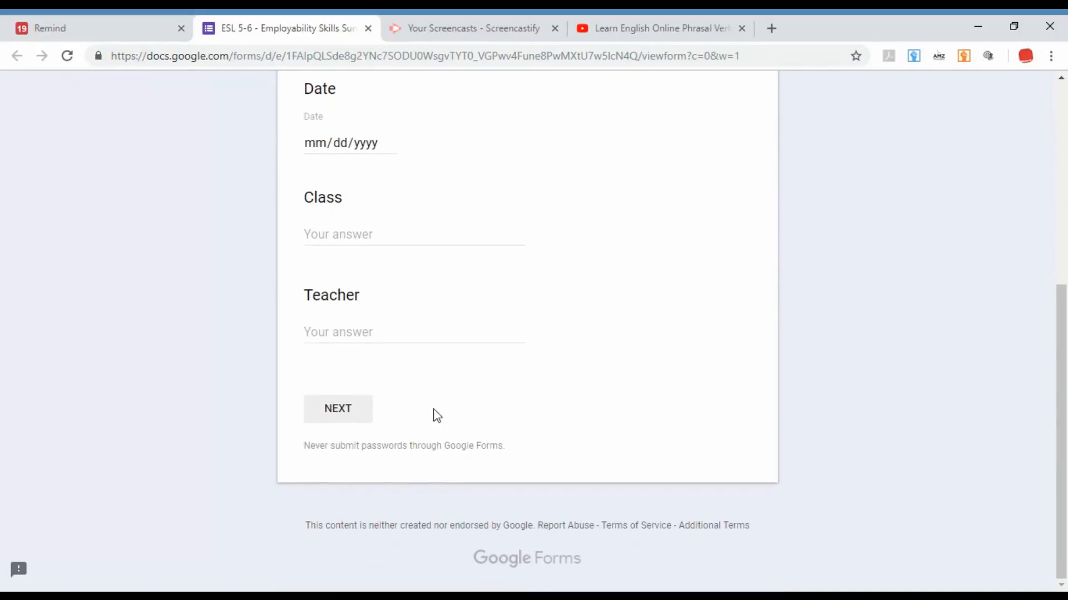
scroll(384, 276, "up", 2)
scroll(859, 281, "up", 4)
scroll(859, 280, "down", 1)
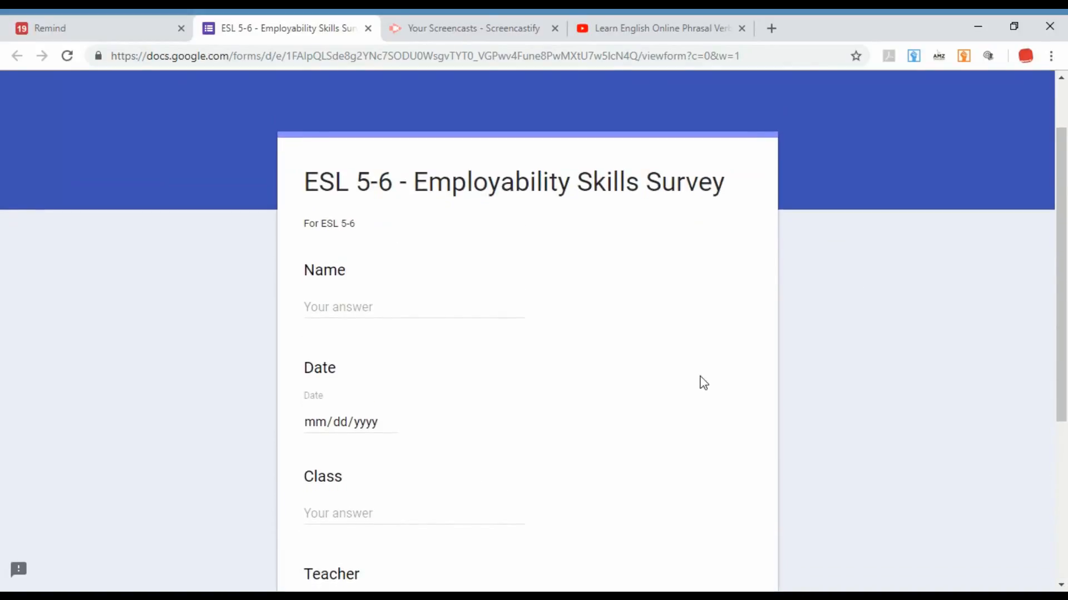
scroll(703, 383, "up", 1)
scroll(703, 383, "down", 1)
Switch back to the English 101 messages in Remind.
left_click(472, 29)
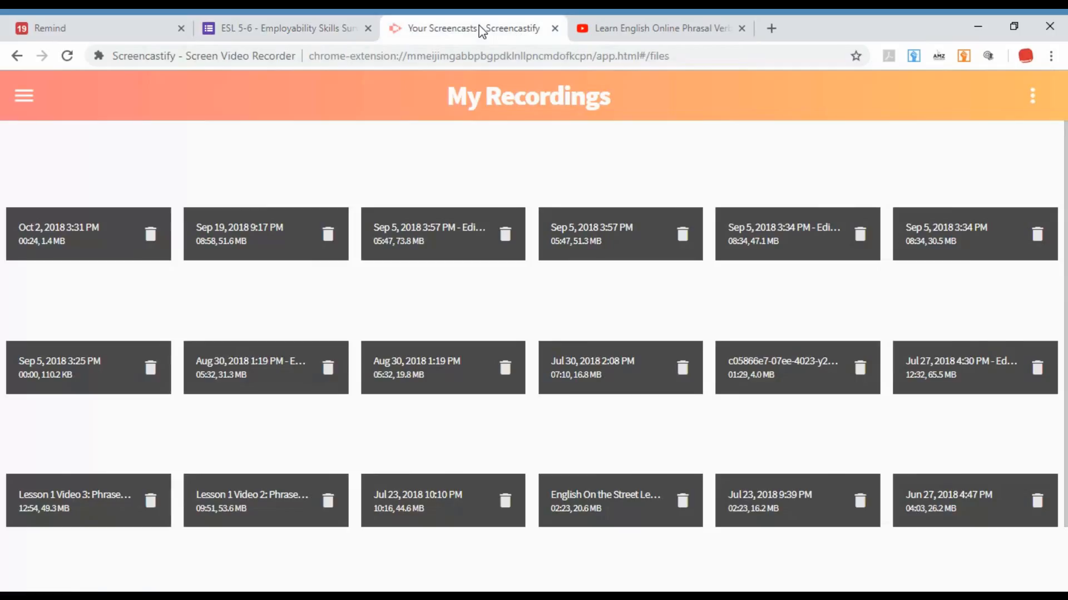
left_click(376, 24)
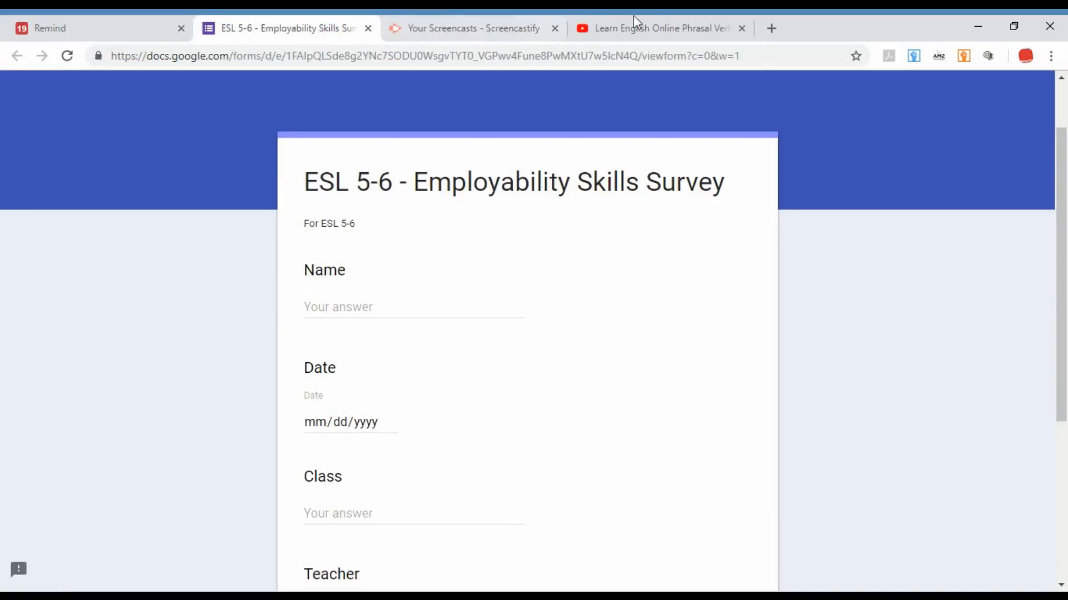
left_click(121, 19)
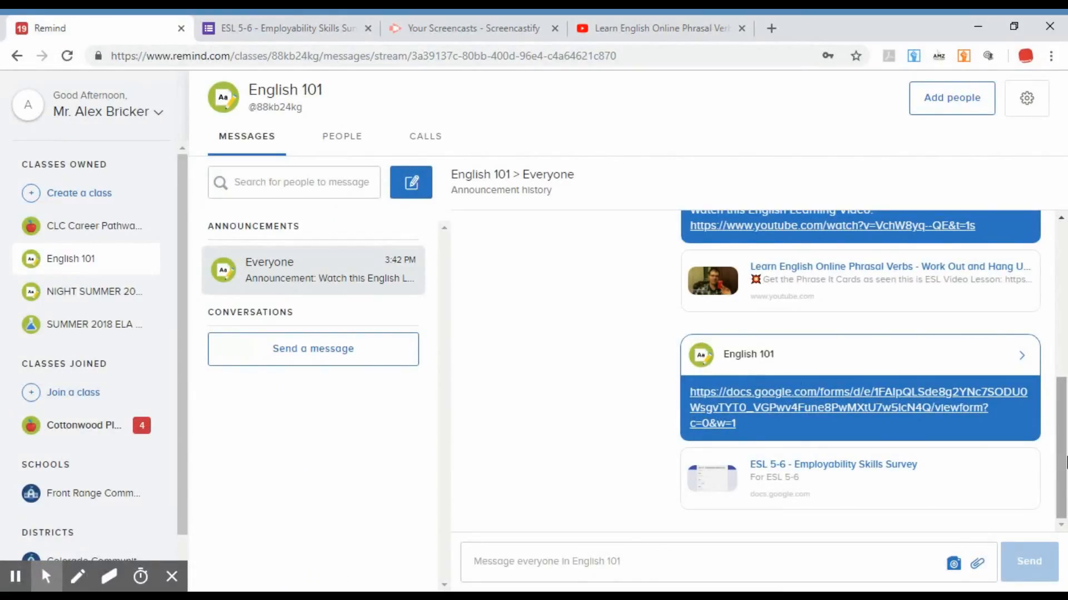
Review the English 101 announcement history back to its beginning and look through the account options.
left_click_drag(1063, 470, 1062, 186)
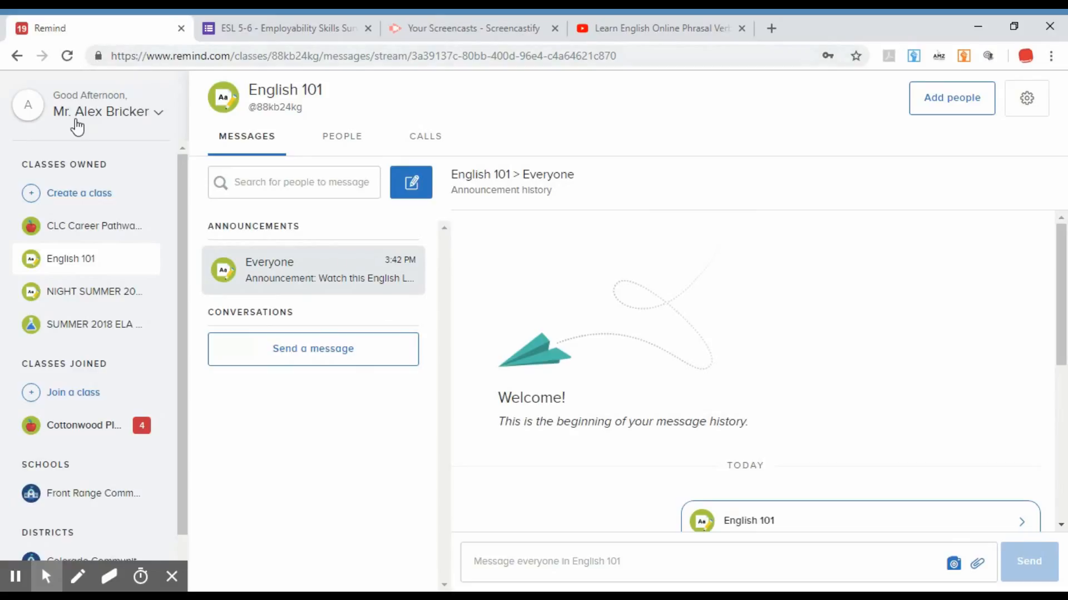
left_click(158, 117)
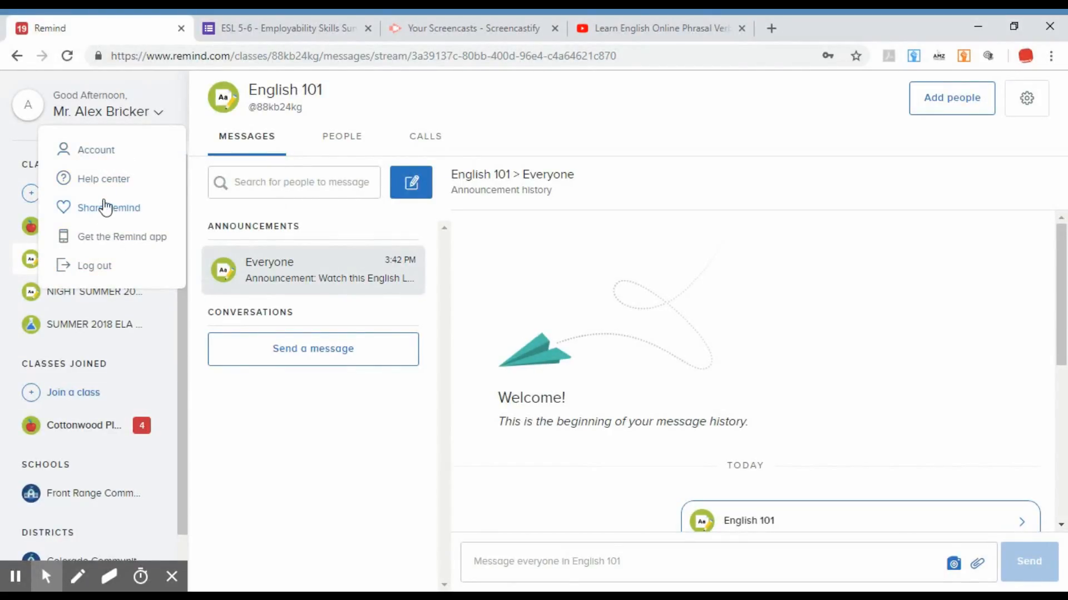
left_click(805, 251)
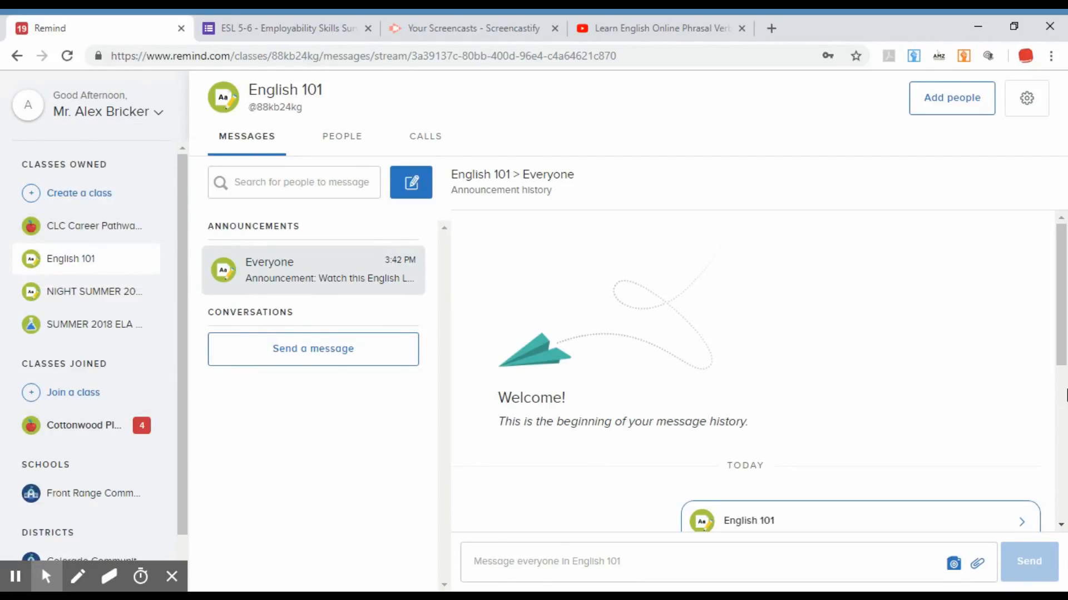
mouse_move(1060, 303)
left_mouse_down()
mouse_move(1061, 456)
mouse_move(1065, 299)
left_mouse_up()
View the English 101 class page and the messages of the CLC Career Pathways 2018 class.
left_click(70, 266)
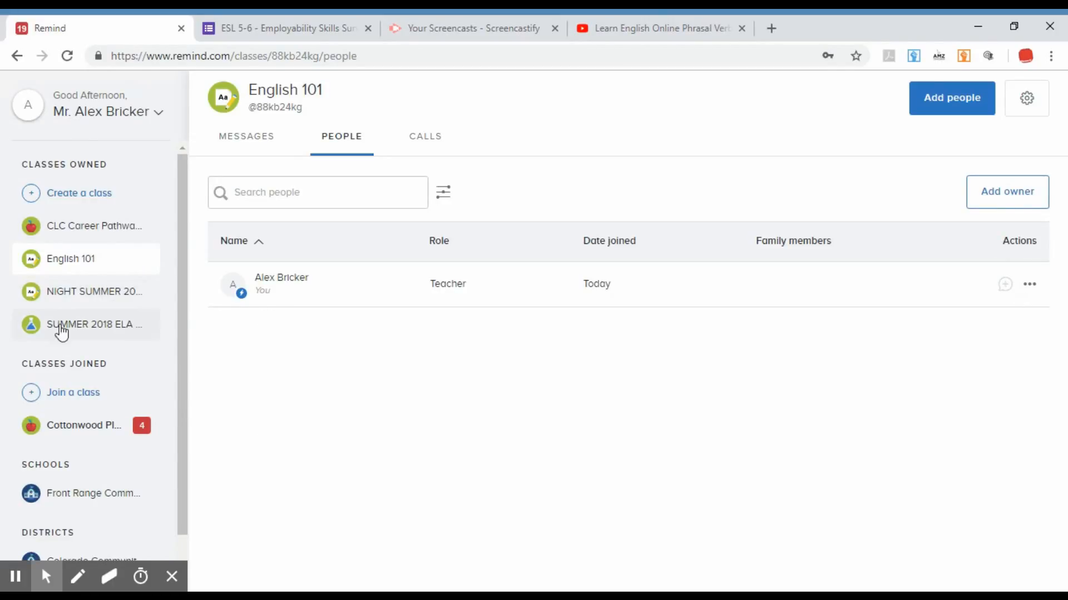
left_click(108, 230)
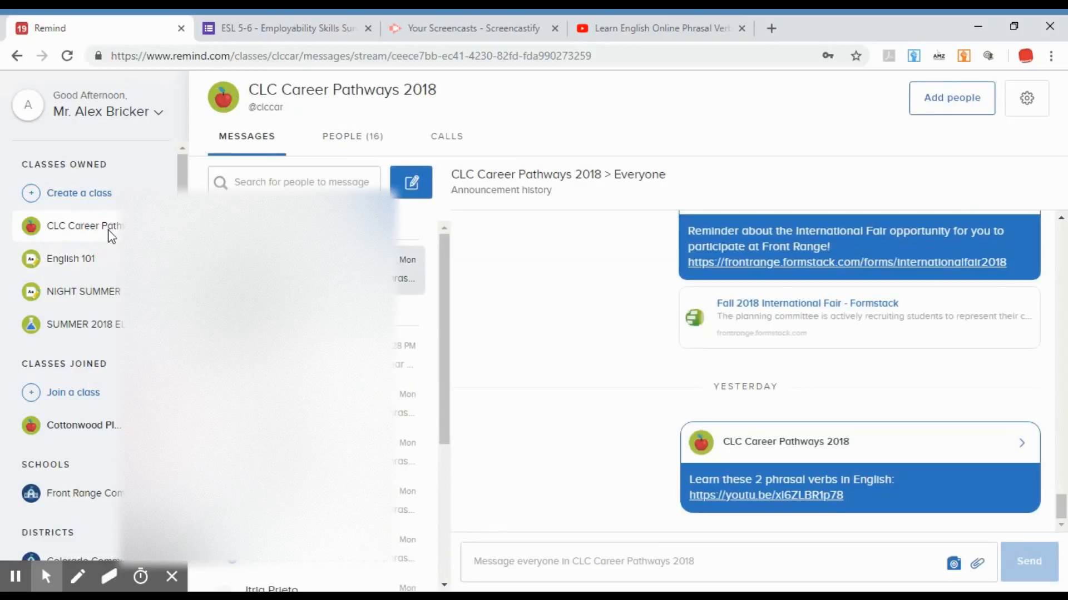
left_click_drag(440, 296, 442, 303)
Examine the announcement history of the NIGHT SUMMER 2018 ELA Career Pathways class and return to English 101.
left_click(83, 301)
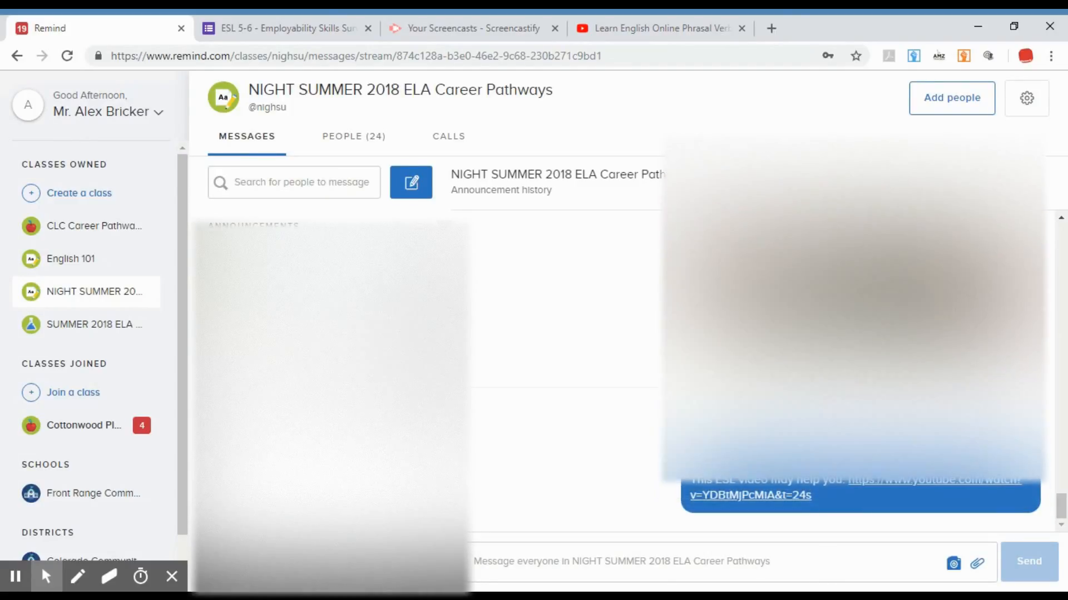
left_click_drag(1063, 507, 1063, 440)
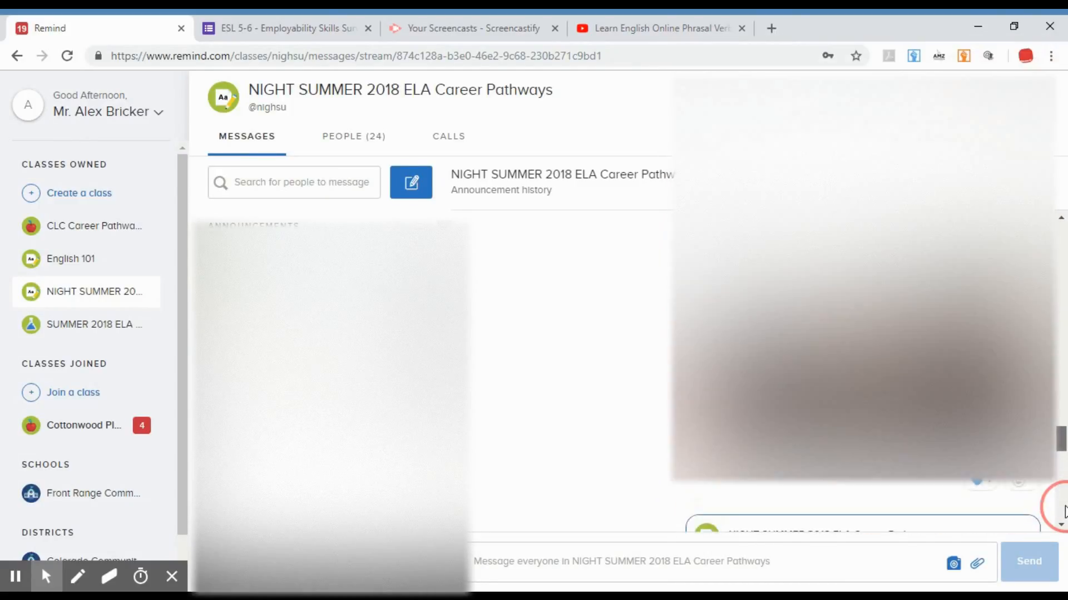
left_click(1063, 508)
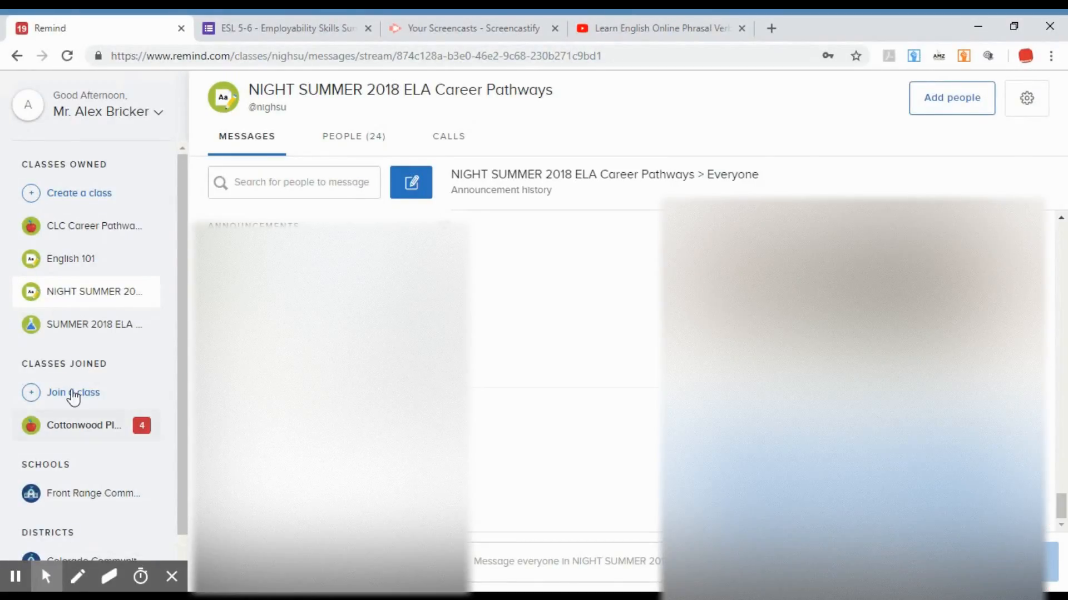
left_click(75, 233)
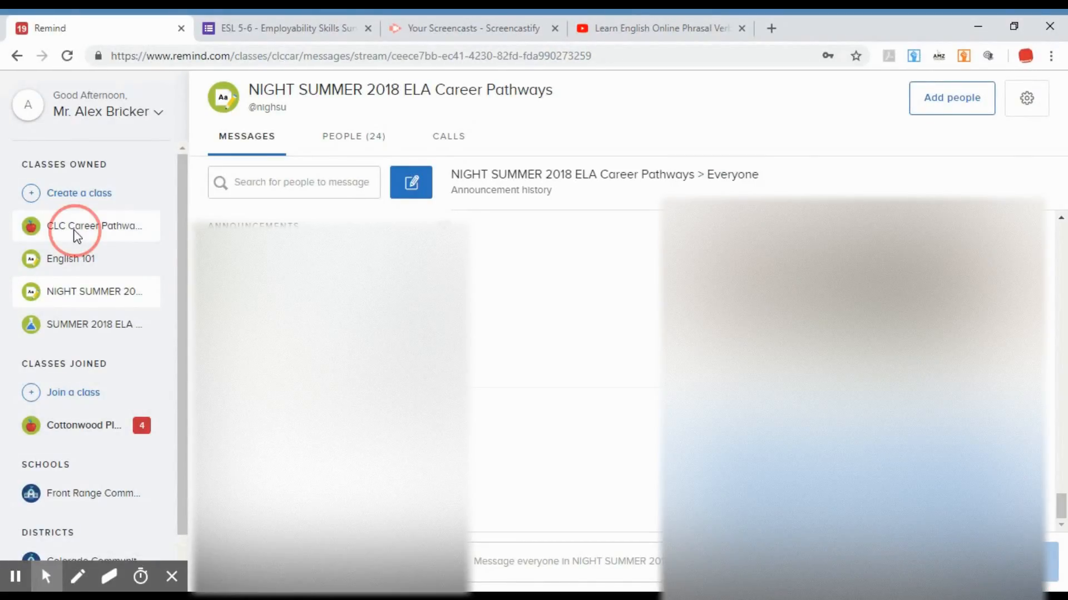
left_click(67, 262)
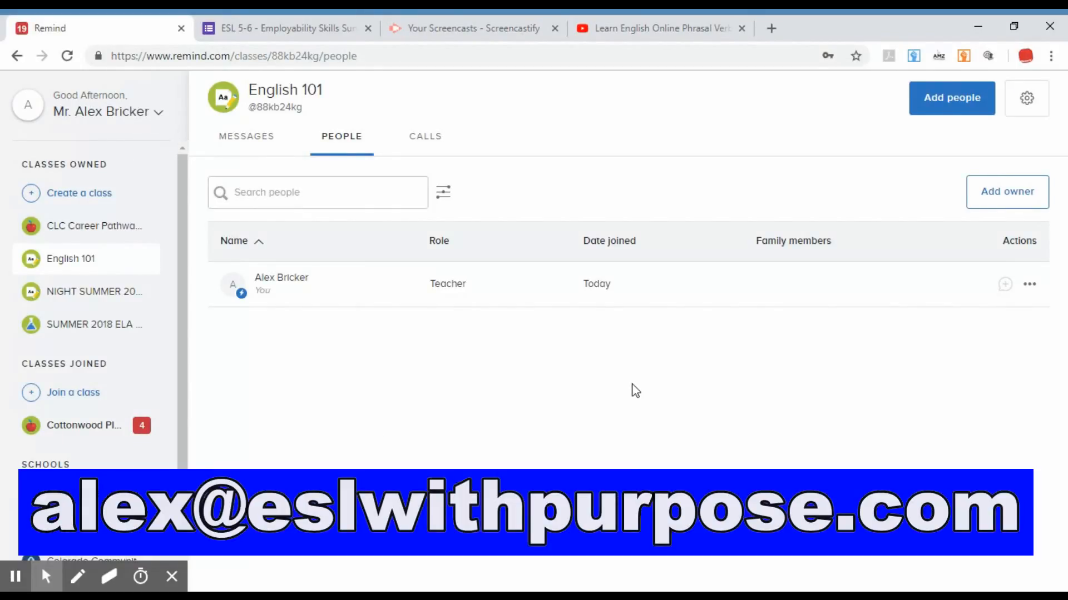
Log out of the Remind account.
left_click(158, 121)
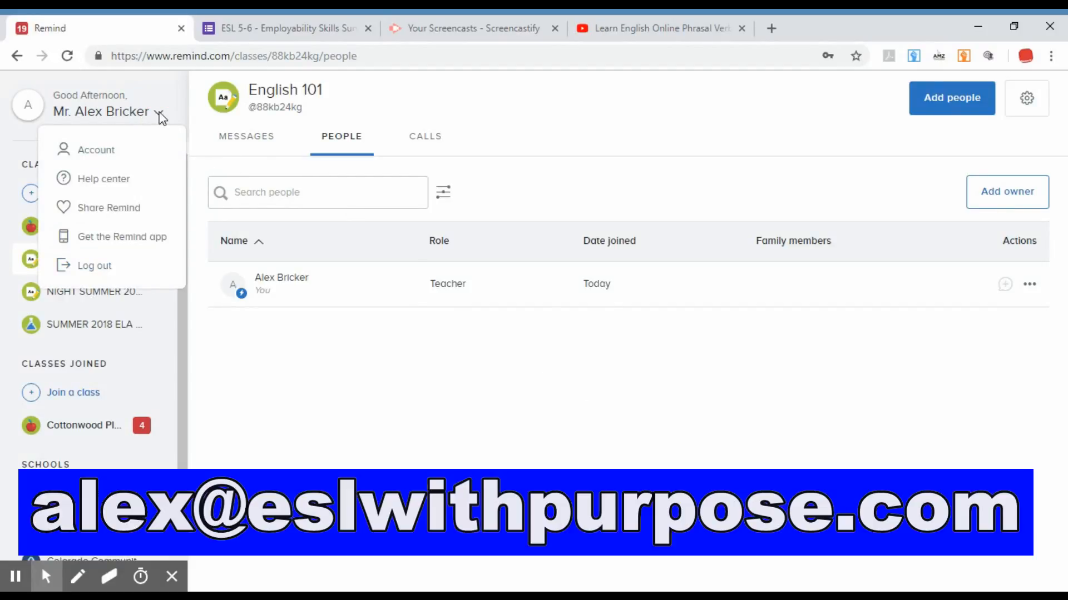
left_click(95, 266)
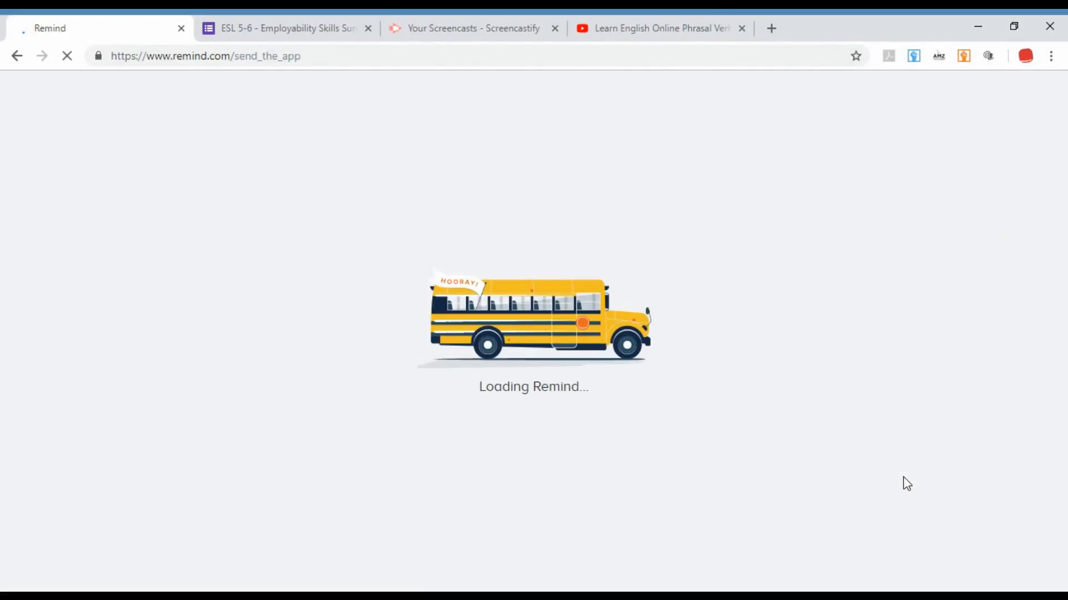